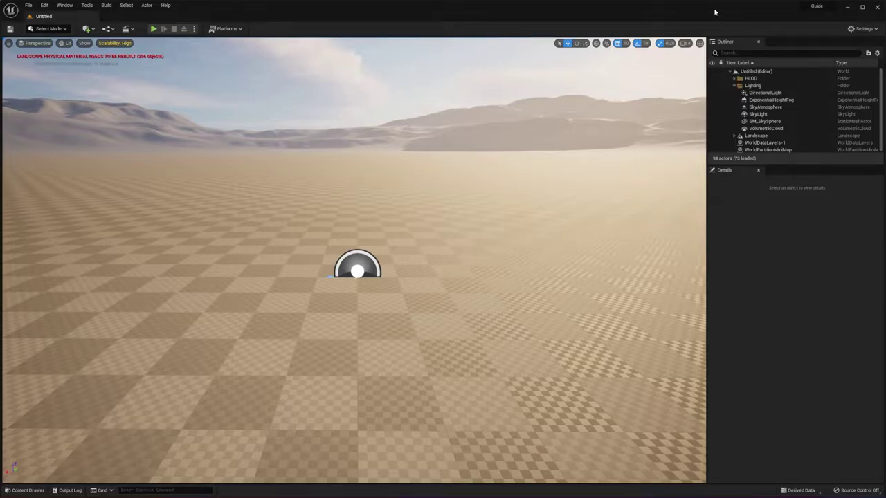
Check the Guide project's content folders, PolygonFantasyKingdom and PolygonSciFiSpace, before bringing in the interaction system.
{"action": "key", "text": "ctrl+space"}
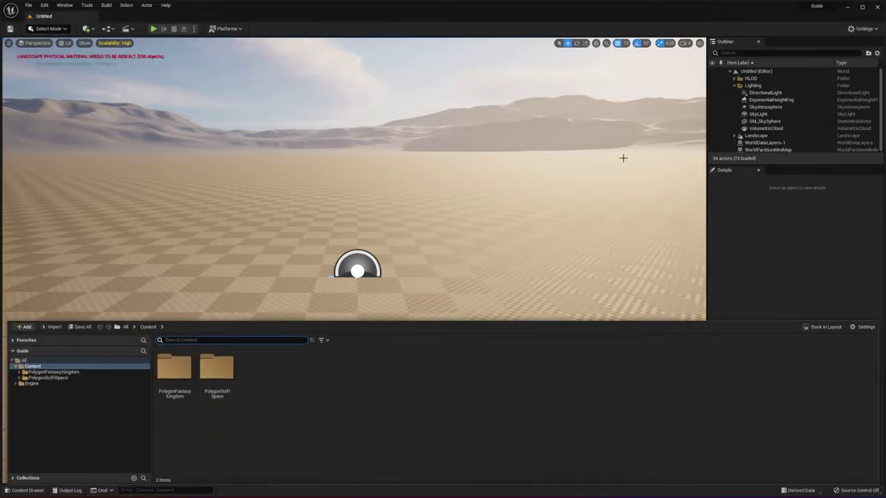
{"action": "left_click", "coordinate": [222, 385]}
{"action": "left_click", "coordinate": [184, 372], "text": "ctrl"}
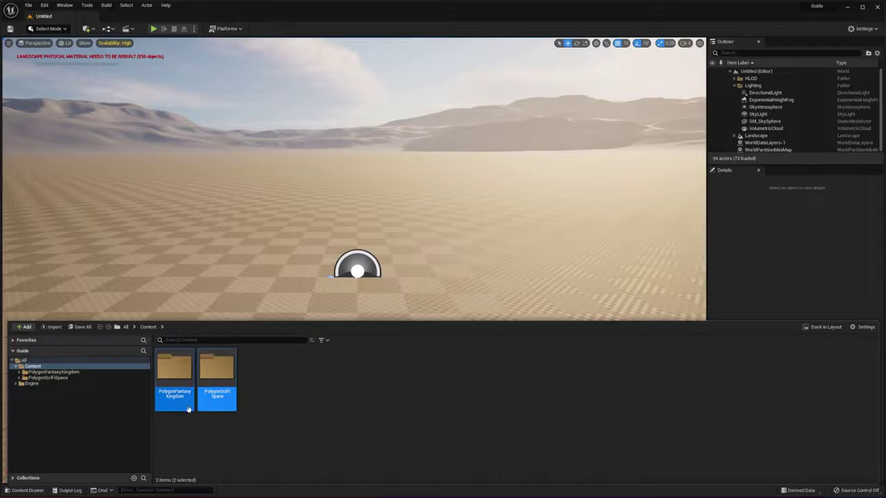
{"action": "left_click", "coordinate": [236, 392], "text": "ctrl"}
{"action": "left_click", "coordinate": [236, 392], "text": "ctrl"}
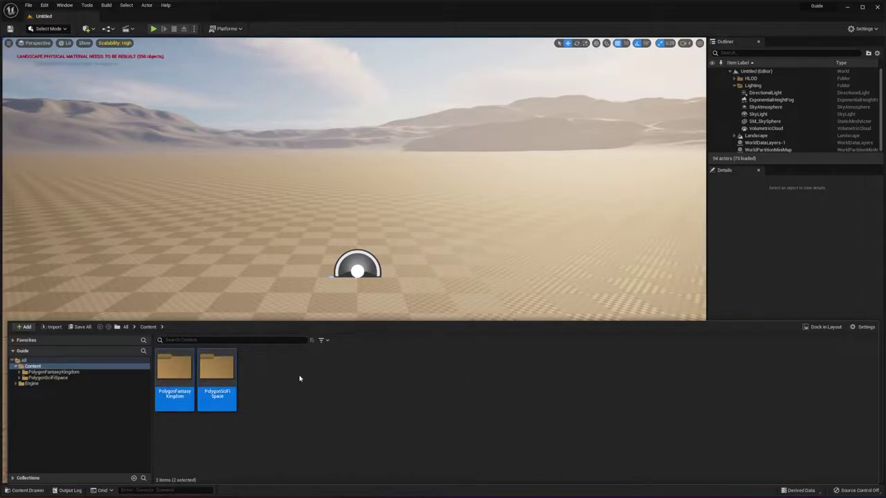
{"action": "left_click", "coordinate": [357, 402]}
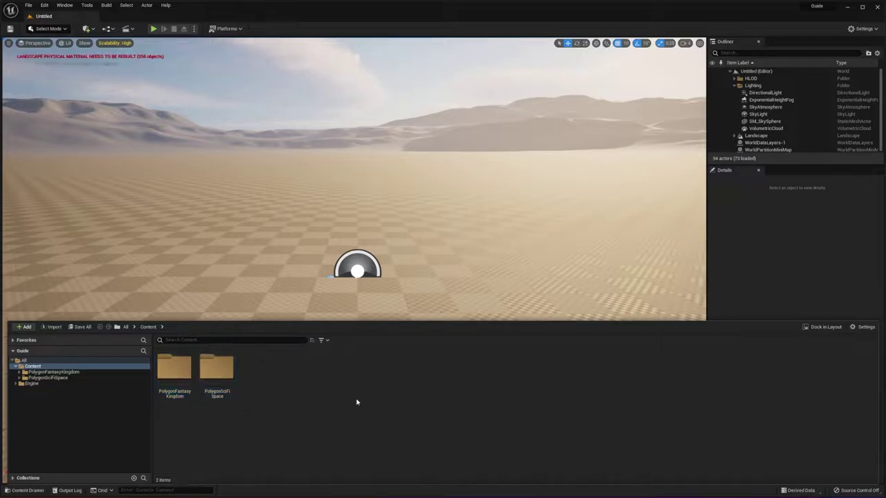
{"action": "left_click", "coordinate": [760, 288]}
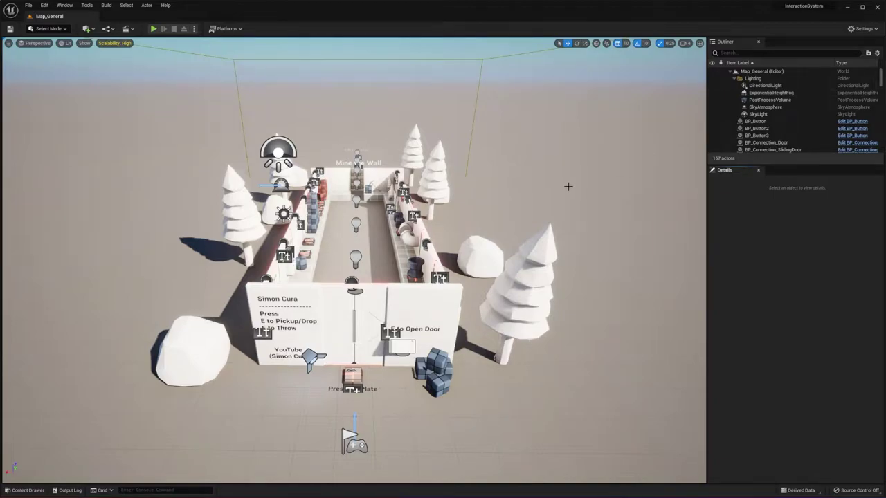
Play-test Map_General in the InteractionSystem project, moving a blue cube onto the pressure plate and off again at the entrance door.
{"action": "right_click_drag", "start_coordinate": [568, 186], "coordinate": [565, 144]}
{"action": "key", "text": "s"}
{"action": "key", "text": "w"}
{"action": "key", "text": "q"}
{"action": "left_click", "coordinate": [154, 30]}
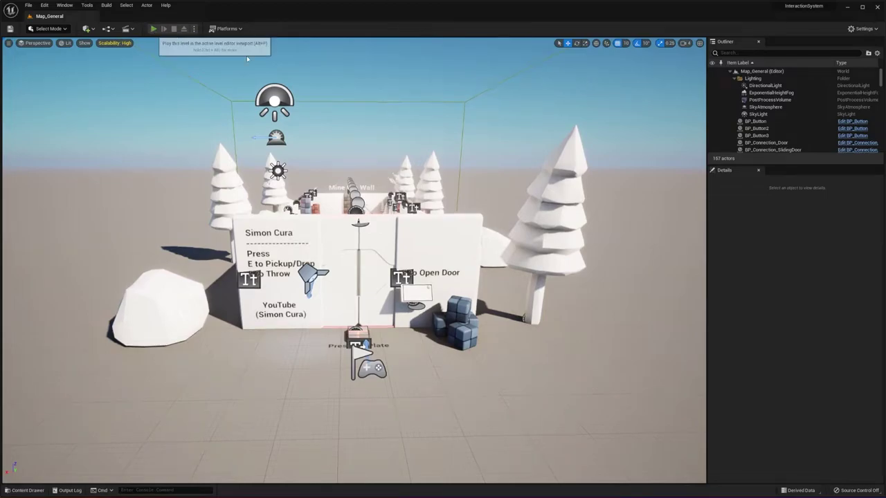
{"action": "left_click", "coordinate": [153, 28]}
{"action": "key", "text": "w"}
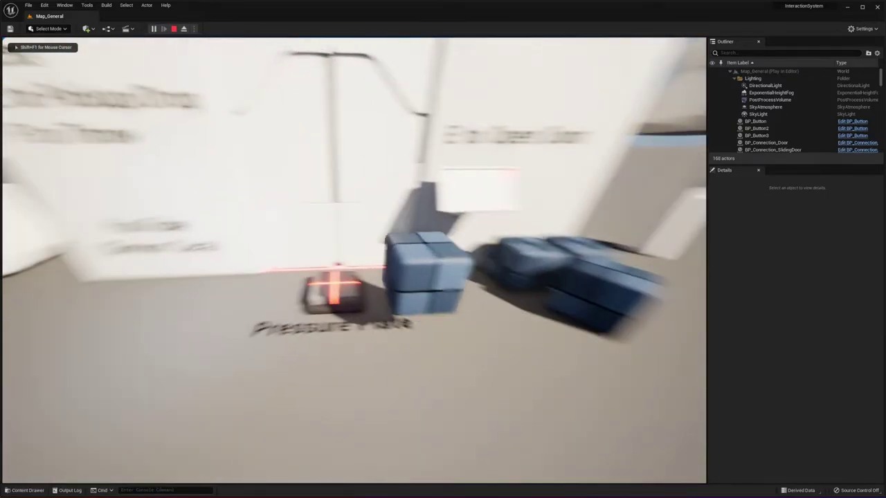
{"action": "key", "text": "e"}
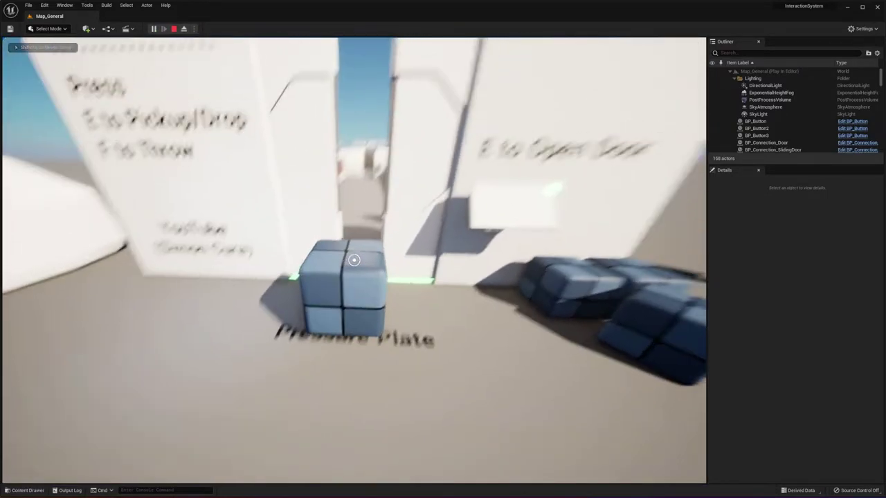
{"action": "key", "text": "e"}
{"action": "key", "text": "e"}
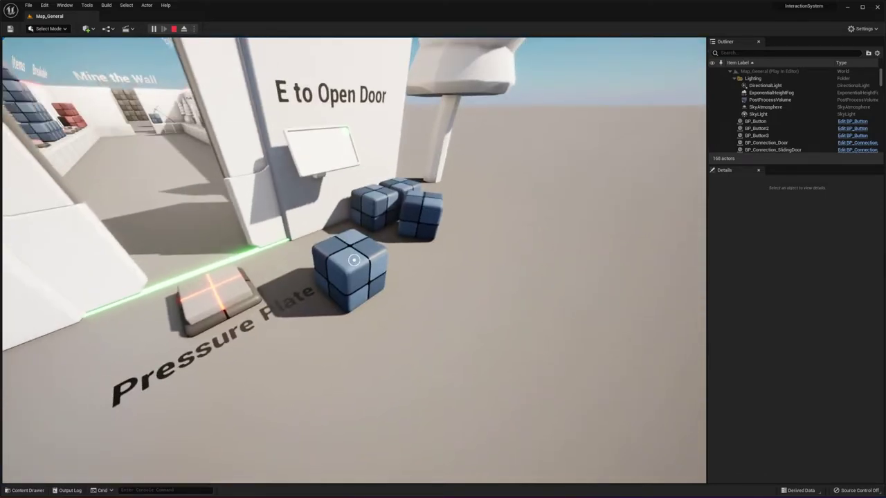
Walk through the entrance, place the cube in the cube input slot, look down the corridor, and end the play session.
{"action": "key", "text": "w"}
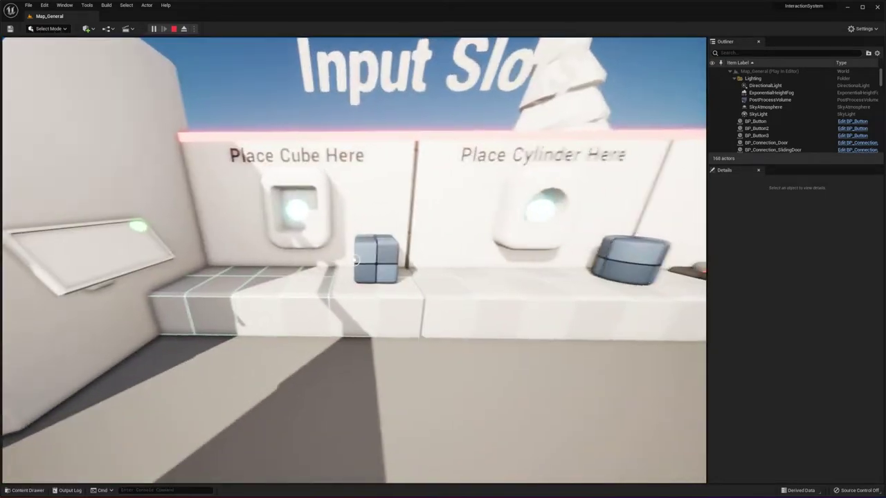
{"action": "key", "text": "e"}
{"action": "key", "text": "w"}
{"action": "key", "text": "e"}
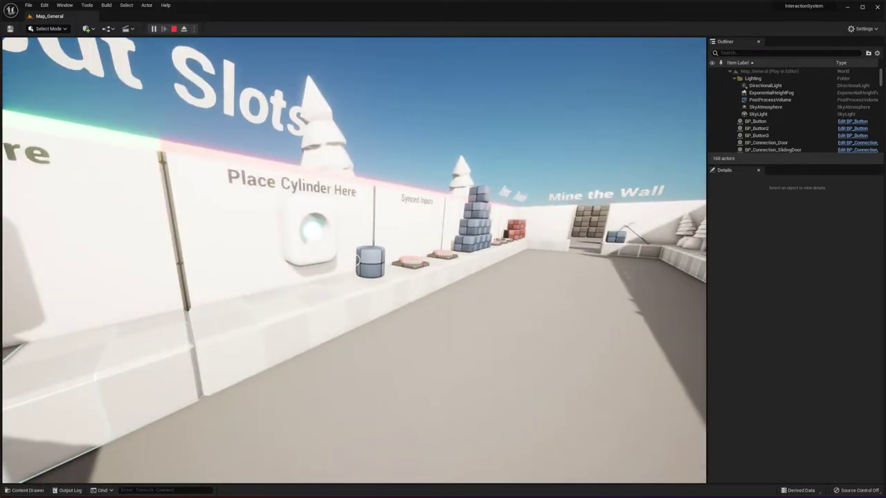
{"action": "key", "text": "w"}
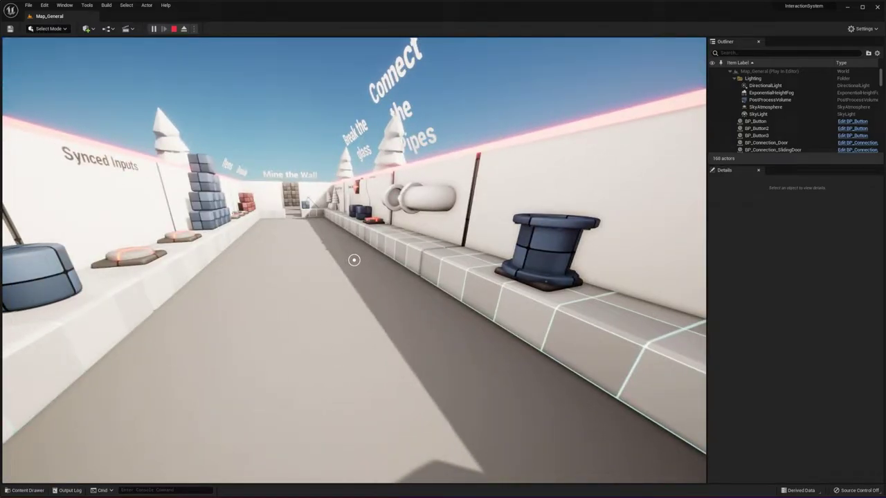
{"action": "key", "text": "Escape"}
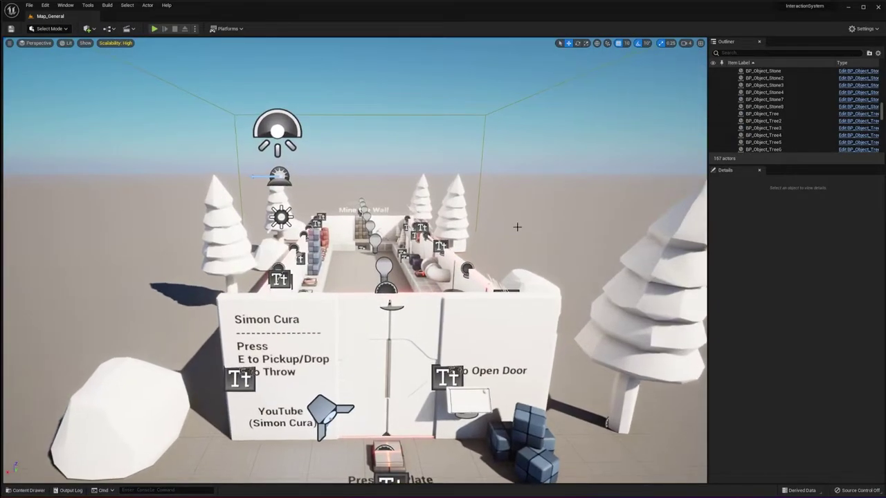
Start migrating the InteractionSystem folder, excluding the DatasmithContent assets, and accept the asset report.
{"action": "key", "text": "ctrl+space"}
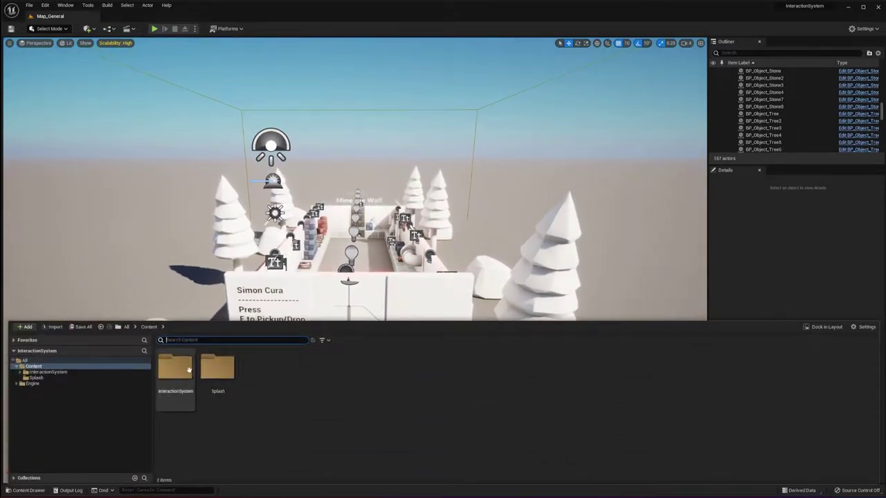
{"action": "right_click", "coordinate": [189, 390]}
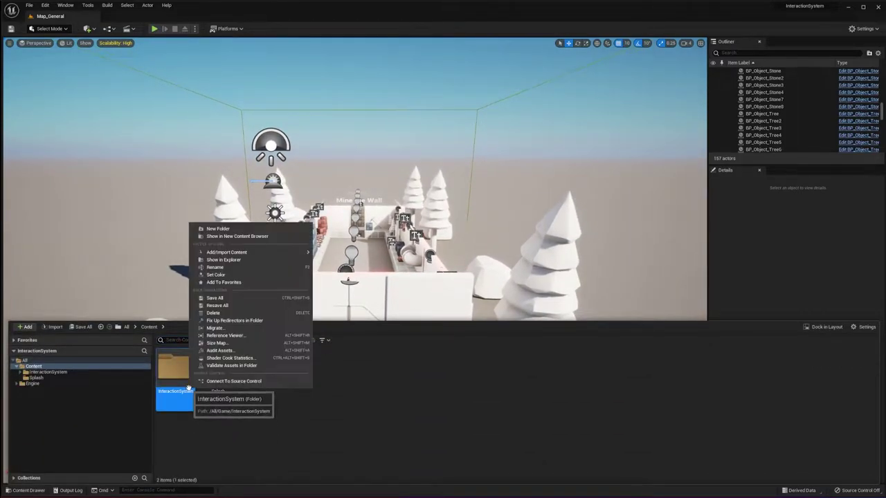
{"action": "left_click", "coordinate": [229, 329]}
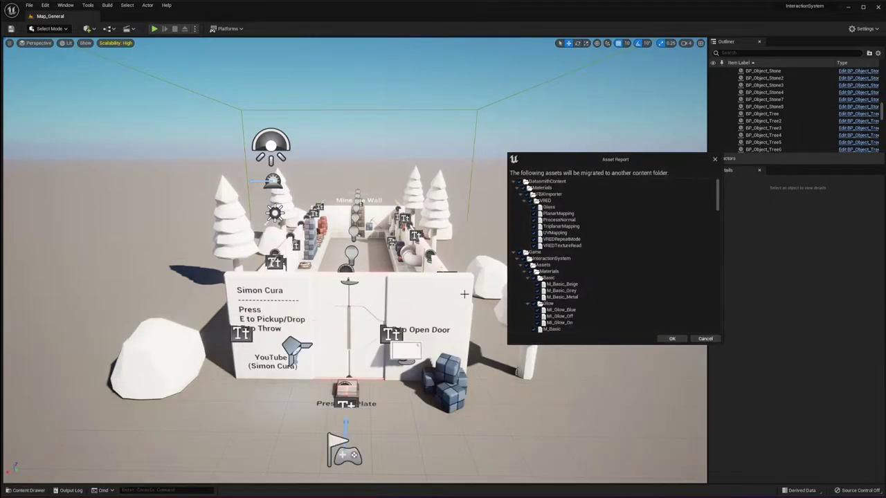
{"action": "left_click_drag", "start_coordinate": [556, 163], "coordinate": [520, 142]}
{"action": "left_click", "coordinate": [485, 161]}
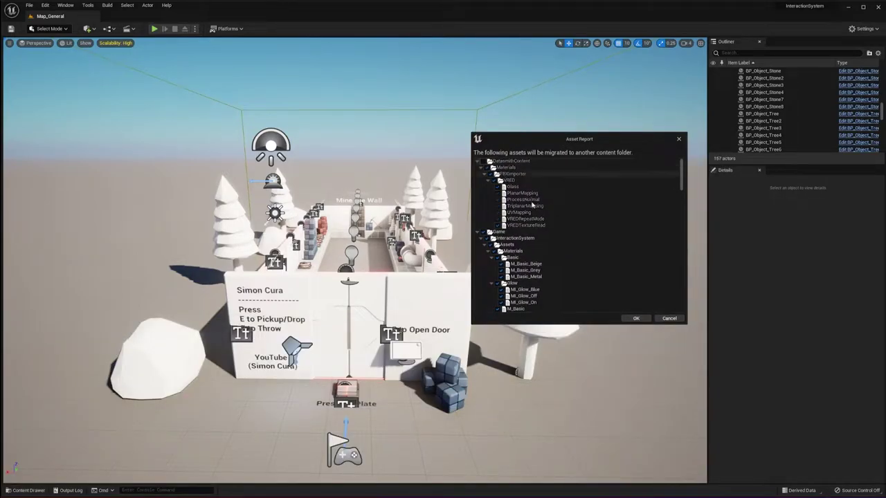
{"action": "scroll", "coordinate": [577, 270], "scroll_direction": "down", "scroll_amount": 3}
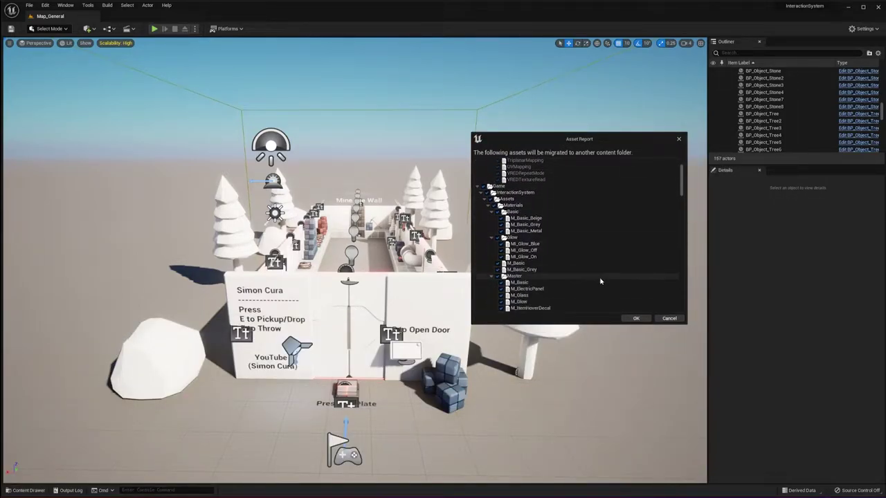
{"action": "left_click", "coordinate": [635, 318]}
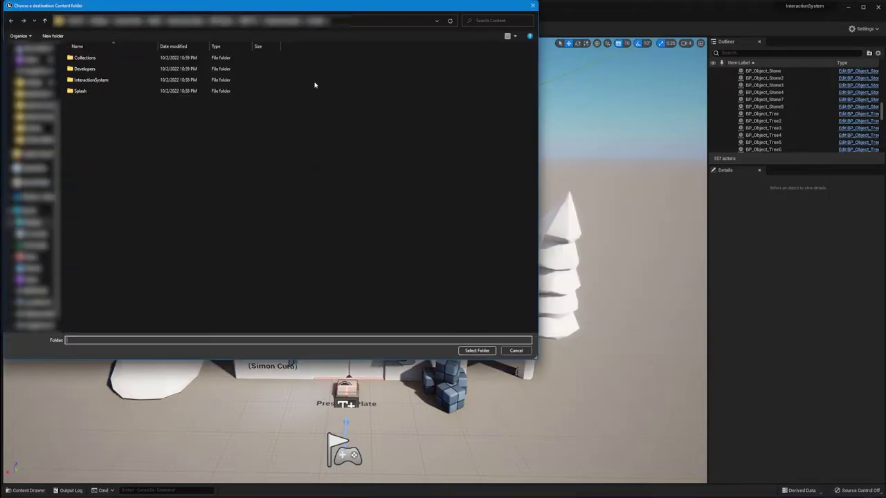
Choose the Guide project's Content folder as the migration destination.
{"action": "left_click_drag", "start_coordinate": [332, 8], "coordinate": [621, 117]}
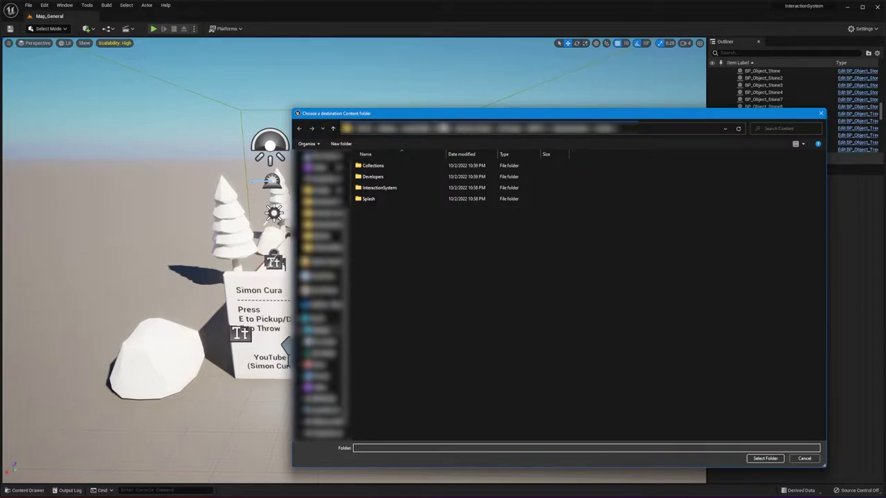
{"action": "left_click", "coordinate": [452, 129]}
{"action": "double_click", "coordinate": [420, 166]}
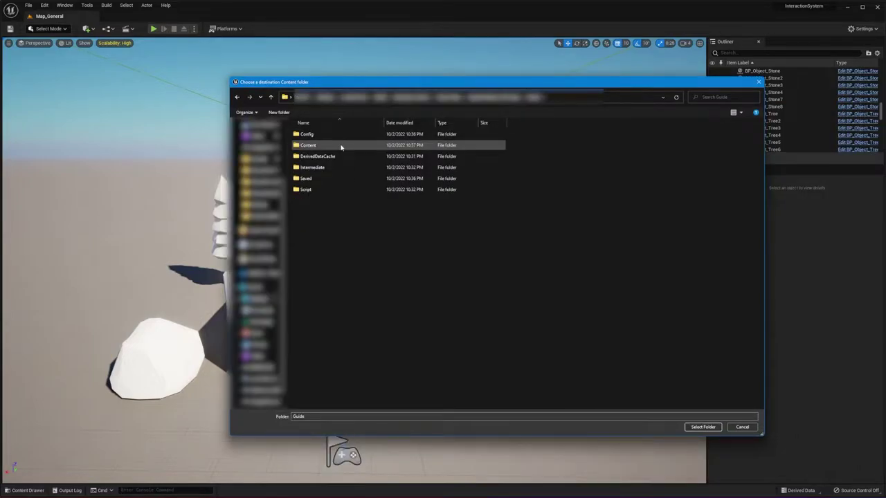
{"action": "left_click", "coordinate": [340, 146]}
{"action": "double_click", "coordinate": [340, 147]}
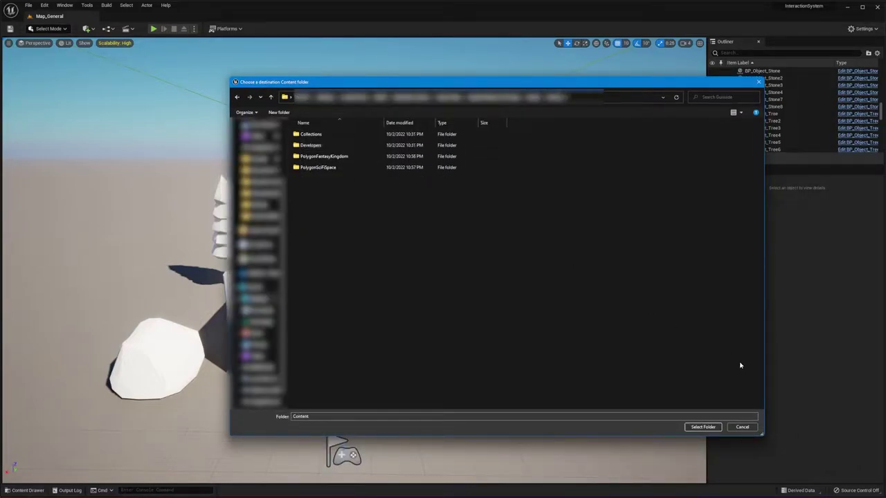
{"action": "left_click", "coordinate": [702, 427]}
Switch to the Guide project's editor and open the Map_General level from the InteractionSystem Maps folder.
{"action": "mouse_move", "coordinate": [763, 485]}
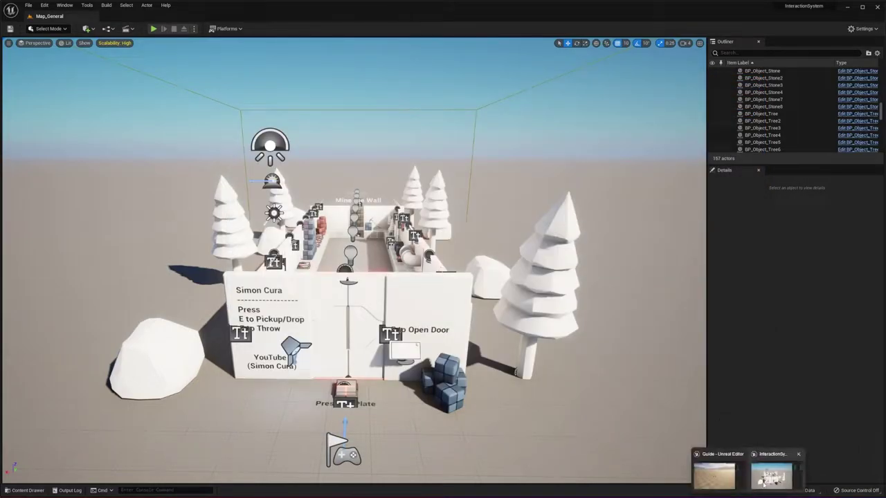
{"action": "left_click", "coordinate": [715, 475]}
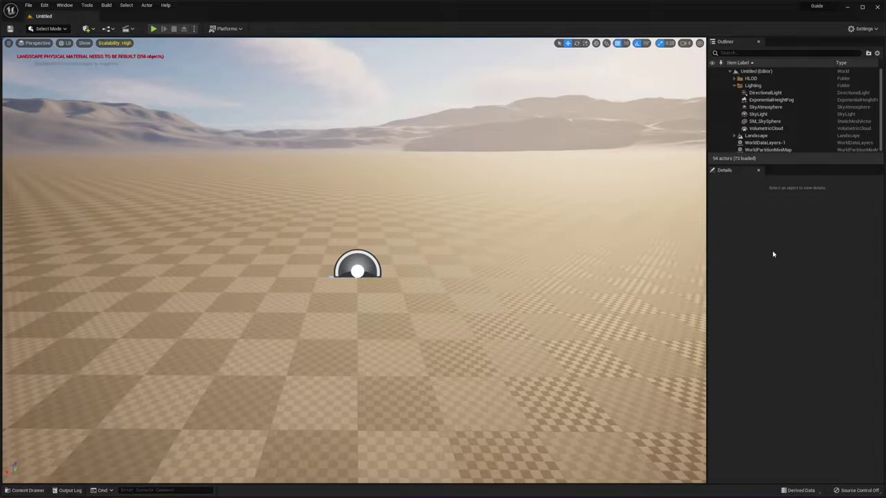
{"action": "key", "text": "ctrl+space"}
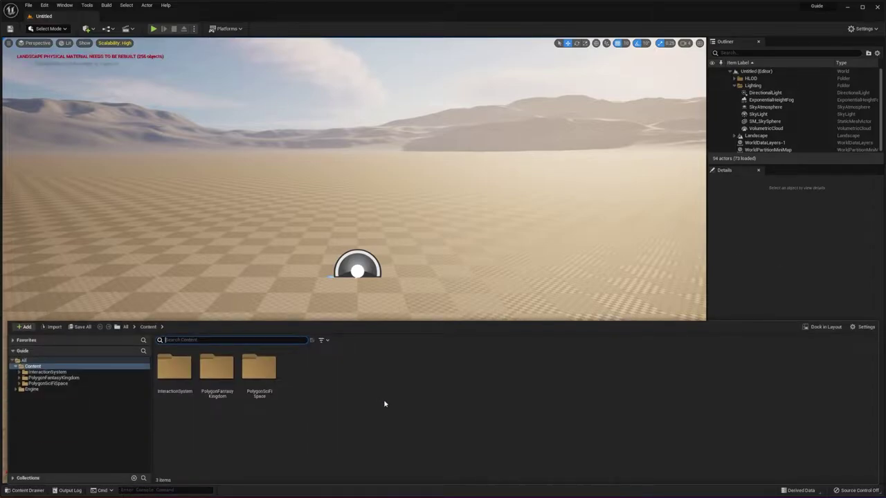
{"action": "double_click", "coordinate": [174, 367]}
{"action": "left_click", "coordinate": [308, 373]}
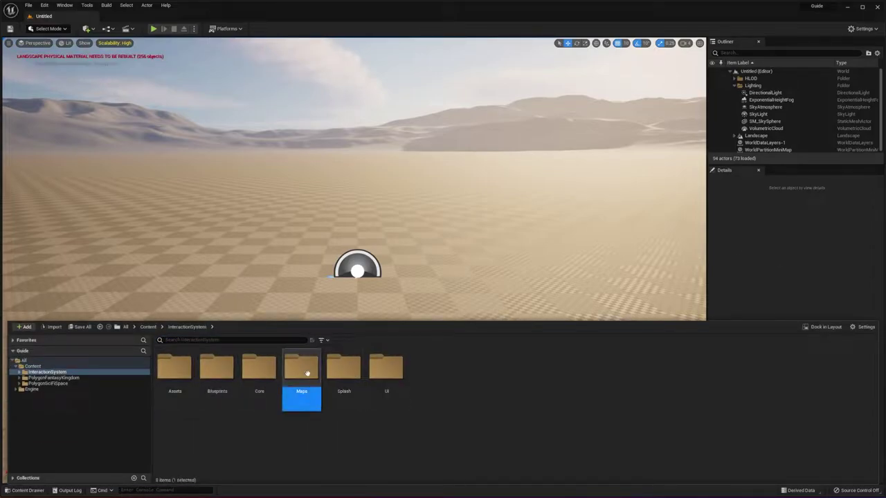
{"action": "double_click", "coordinate": [308, 374]}
{"action": "double_click", "coordinate": [175, 366]}
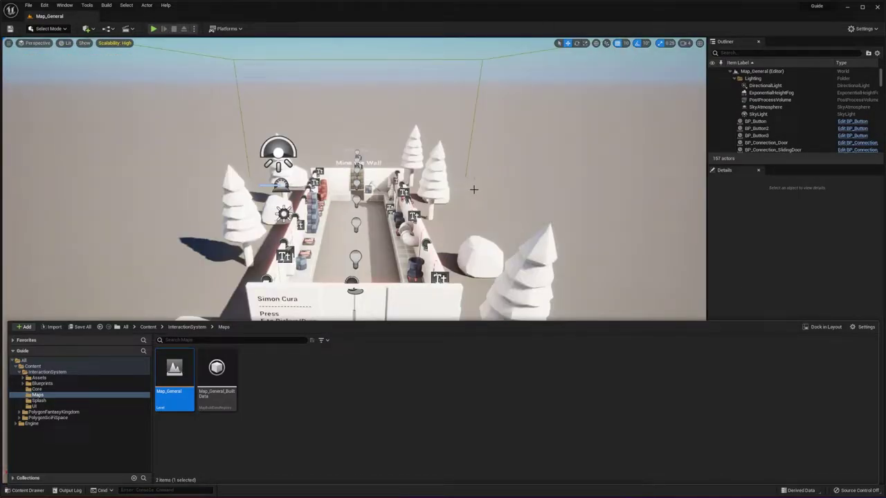
{"action": "left_click", "coordinate": [474, 190]}
{"action": "right_click_drag", "start_coordinate": [476, 189], "coordinate": [476, 156]}
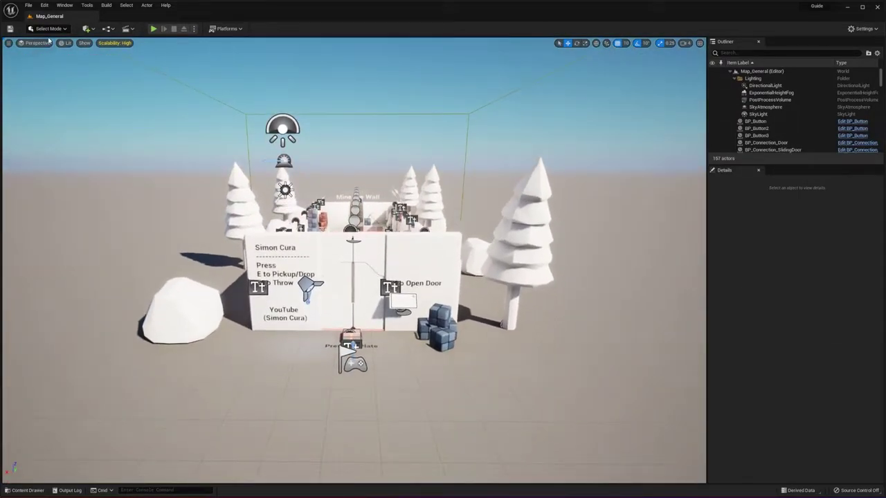
Set the project's GameModeBase class to GM_Gamemode and briefly play-test the level.
{"action": "left_click", "coordinate": [123, 30]}
{"action": "mouse_move", "coordinate": [159, 95]}
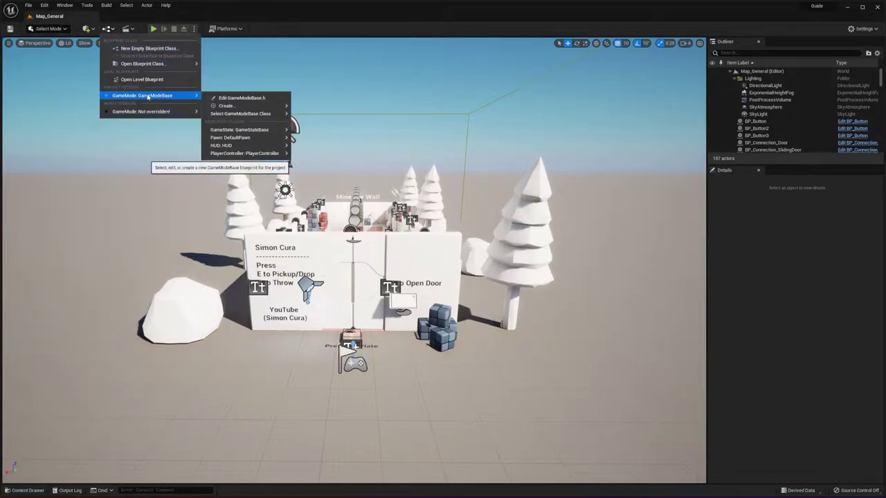
{"action": "mouse_move", "coordinate": [236, 138]}
{"action": "mouse_move", "coordinate": [242, 113]}
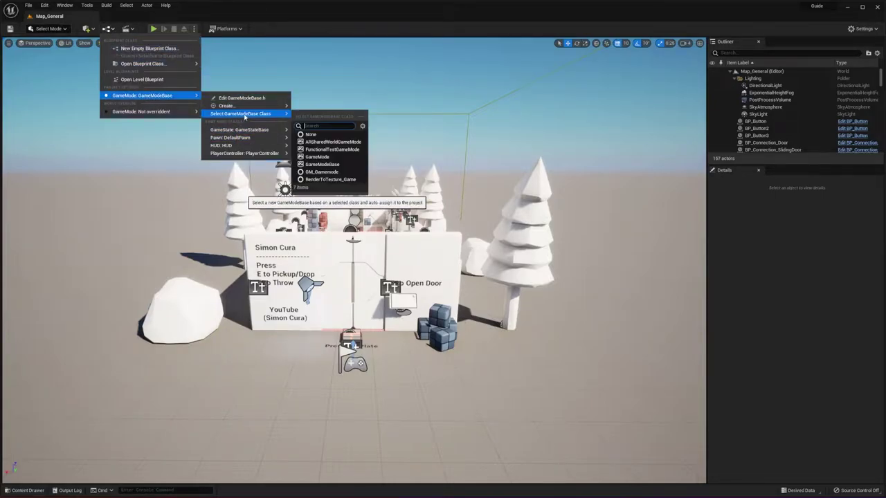
{"action": "left_click", "coordinate": [321, 172]}
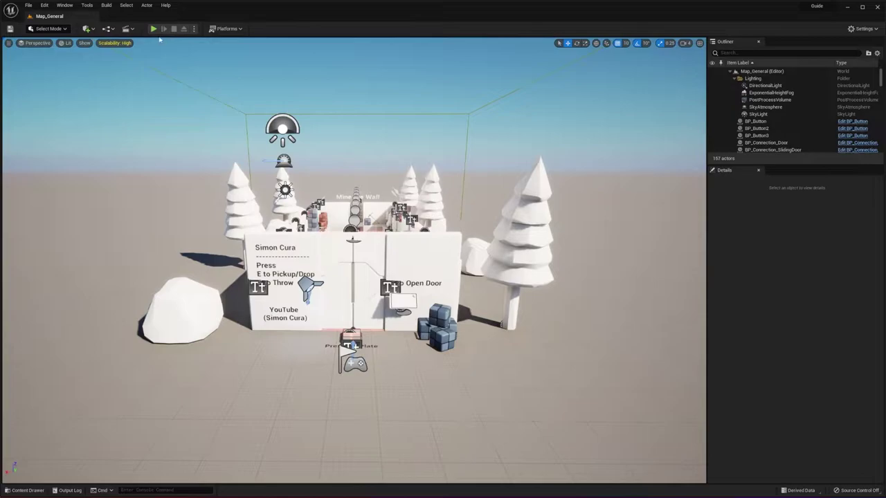
{"action": "left_click", "coordinate": [153, 30]}
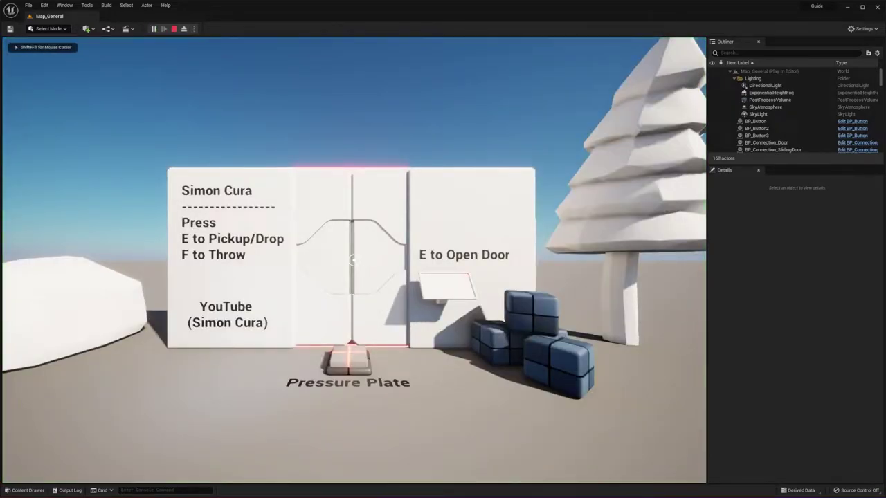
{"action": "key", "text": "Escape"}
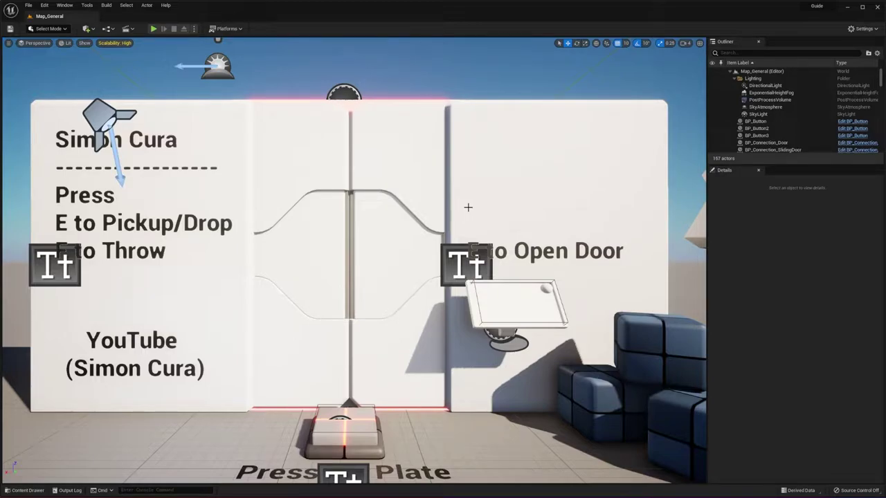
In the project's input settings, add an action mapping named Jump and bind it to Space Bar.
{"action": "left_click", "coordinate": [44, 6]}
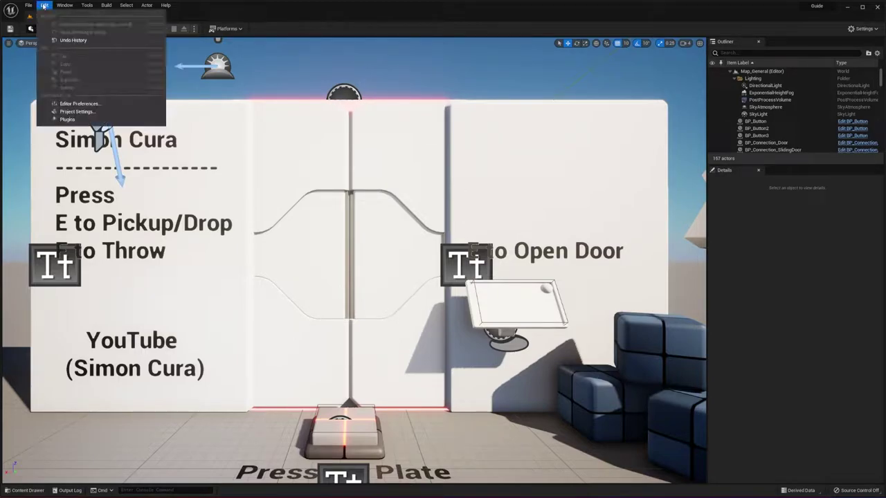
{"action": "left_click", "coordinate": [77, 111]}
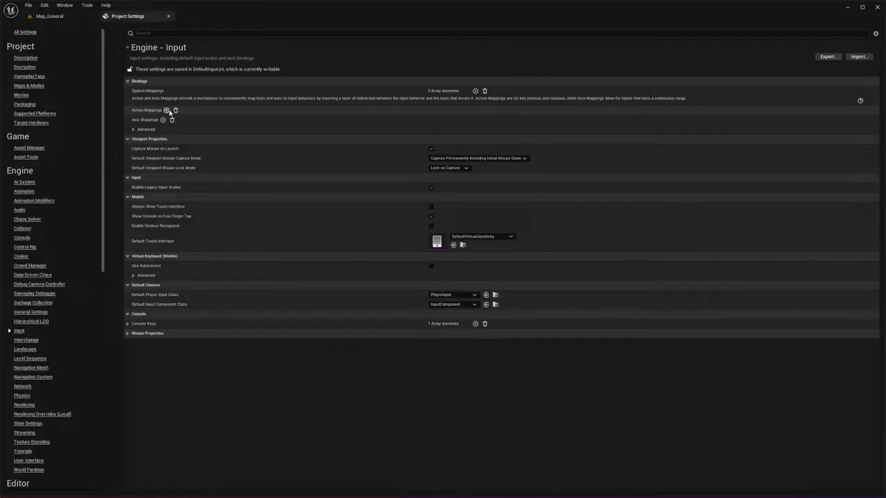
{"action": "left_click", "coordinate": [166, 110]}
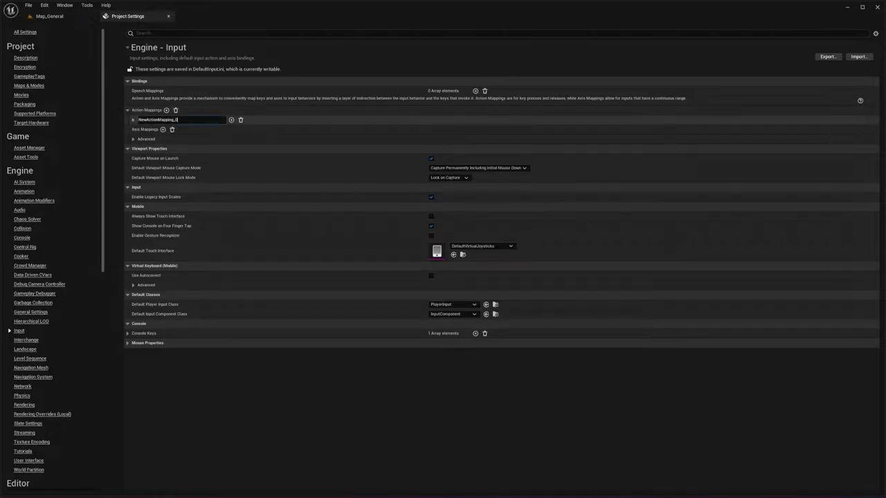
{"action": "type", "text": "Jump"}
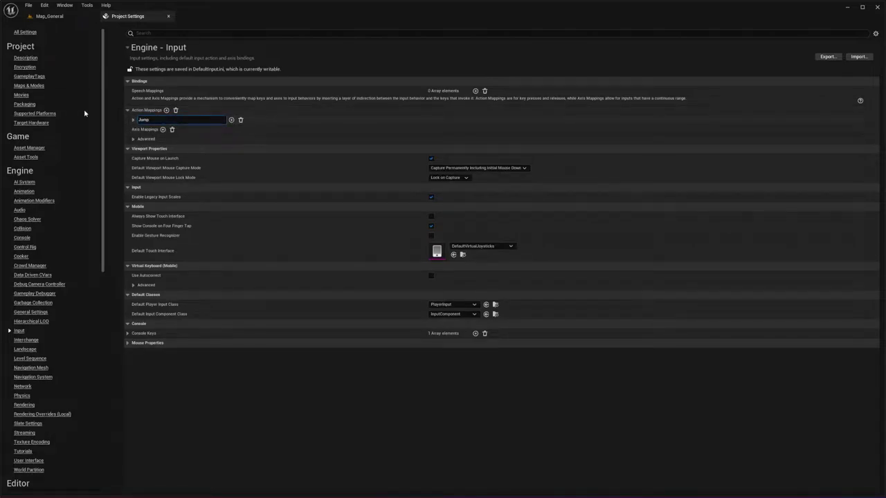
{"action": "key", "text": "Return"}
{"action": "left_click", "coordinate": [133, 119]}
{"action": "left_click", "coordinate": [152, 129]}
{"action": "key", "text": "space"}
{"action": "left_click", "coordinate": [261, 149]}
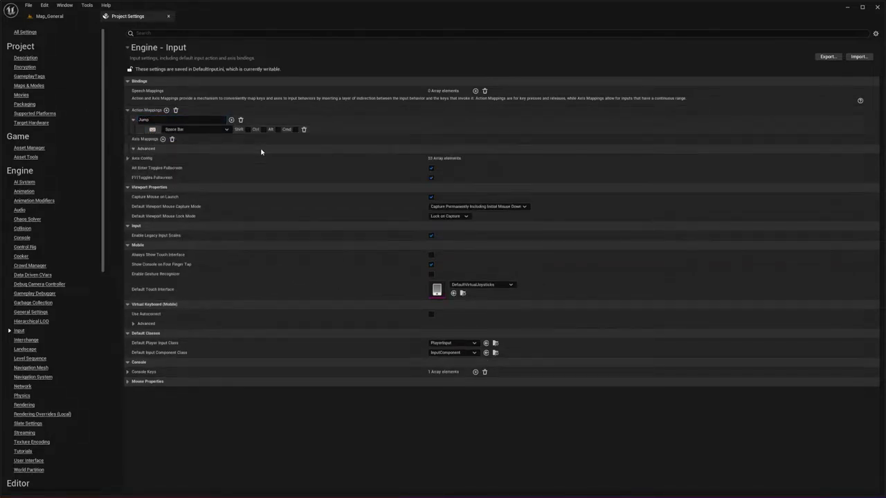
Add a second action mapping named Interact and bind it to E.
{"action": "left_click", "coordinate": [166, 110]}
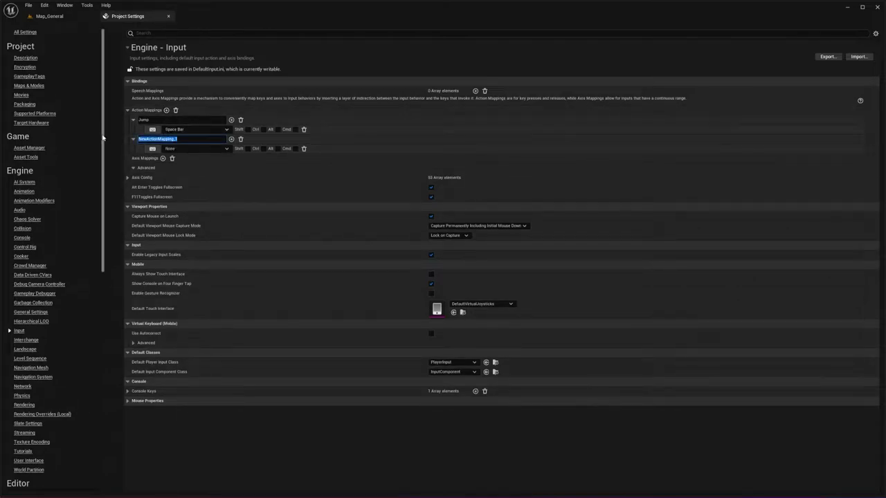
{"action": "key", "text": "BackSpace"}
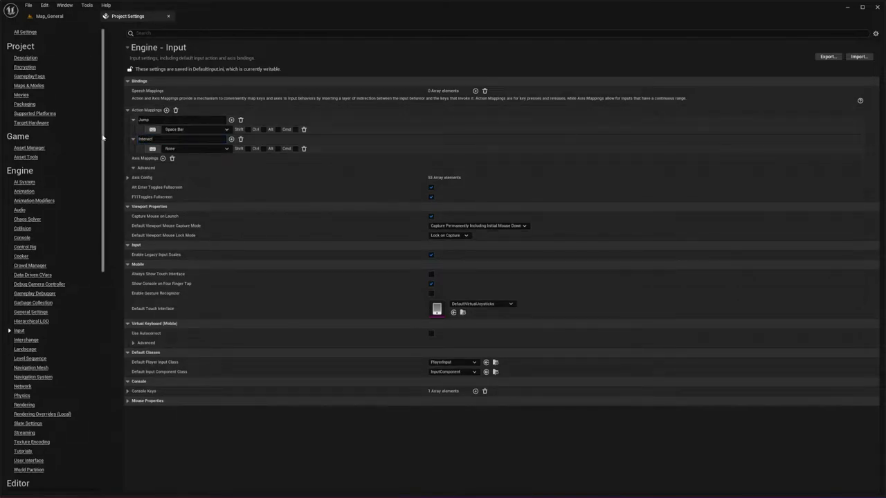
{"action": "left_click", "coordinate": [152, 148]}
{"action": "key", "text": "shift"}
{"action": "left_click", "coordinate": [166, 149]}
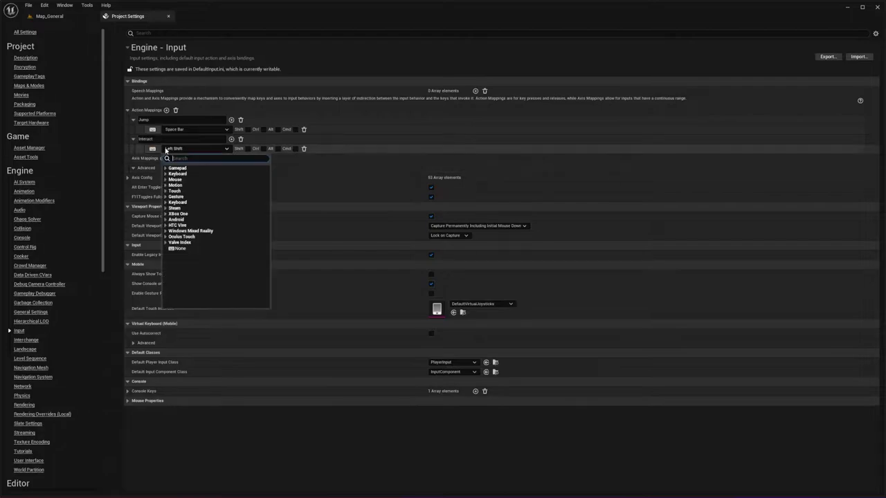
{"action": "left_click", "coordinate": [153, 149]}
{"action": "key", "text": "e"}
Add a third action mapping named Throw and bind it to F.
{"action": "left_click", "coordinate": [166, 110]}
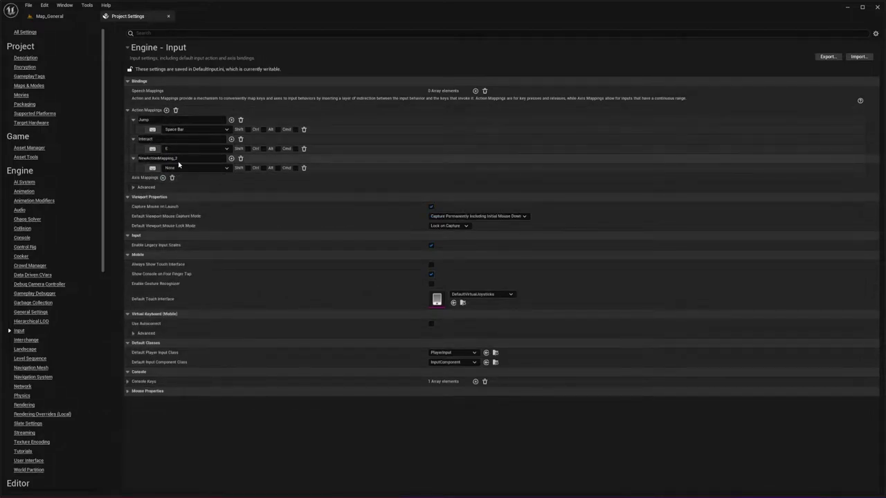
{"action": "left_click", "coordinate": [177, 159]}
{"action": "type", "text": "Throw"}
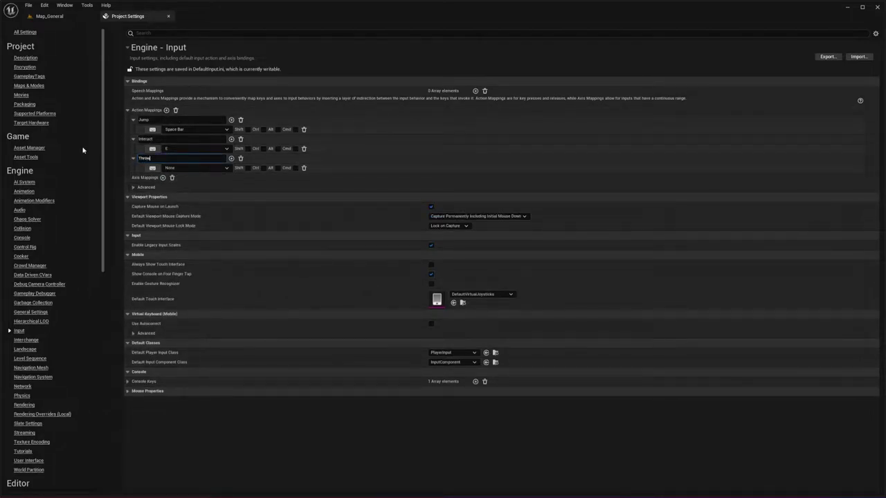
{"action": "type", "text": "f"}
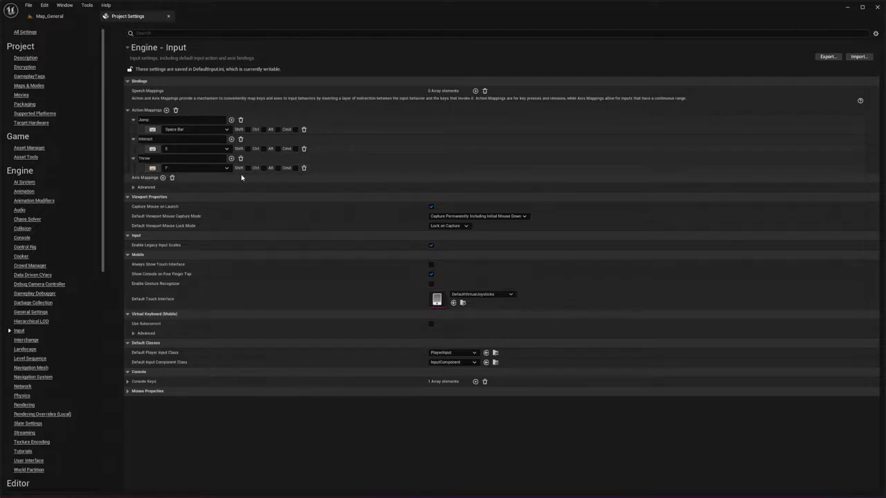
Add four axis mappings and name them Move Forward, Move Right, Turn and Look Up.
{"action": "left_click", "coordinate": [162, 178]}
{"action": "left_click", "coordinate": [162, 178]}
{"action": "left_click", "coordinate": [162, 178]}
{"action": "left_click", "coordinate": [163, 178]}
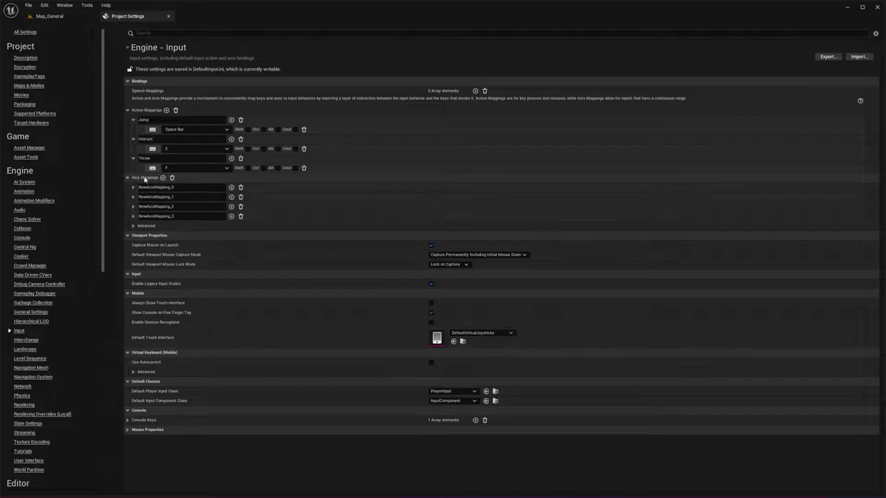
{"action": "left_click", "coordinate": [184, 188]}
{"action": "type", "text": "Move"}
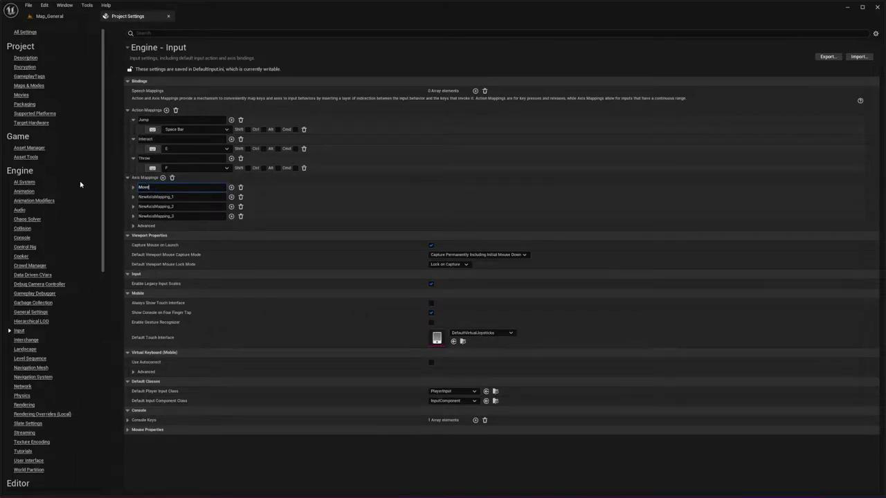
{"action": "type", "text": " Forward"}
{"action": "key", "text": "Return"}
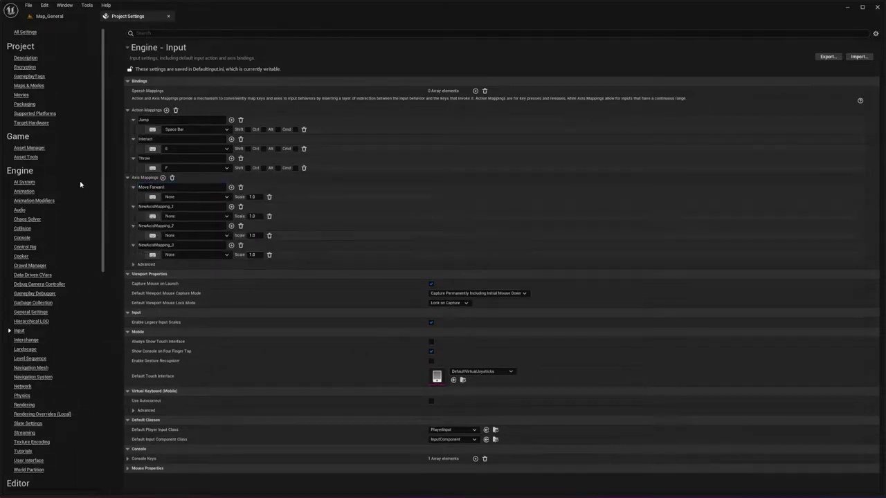
{"action": "key", "text": "Tab"}
{"action": "key", "text": "Tab"}
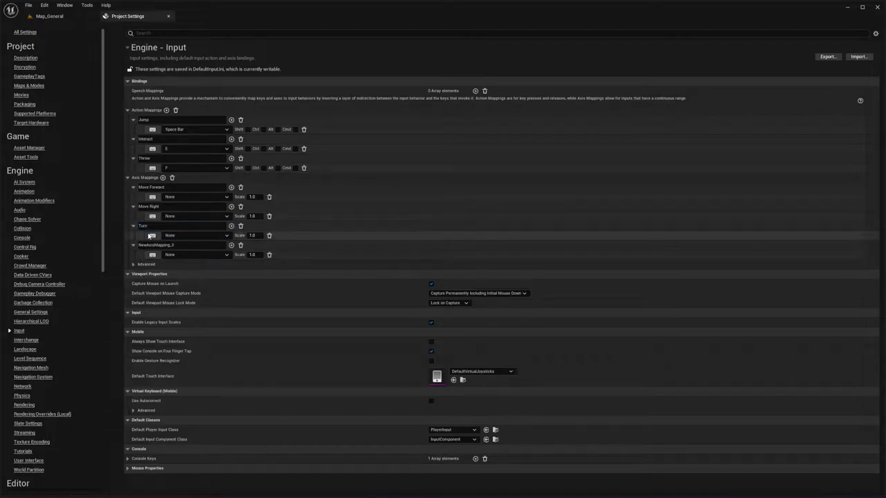
{"action": "key", "text": "Tab"}
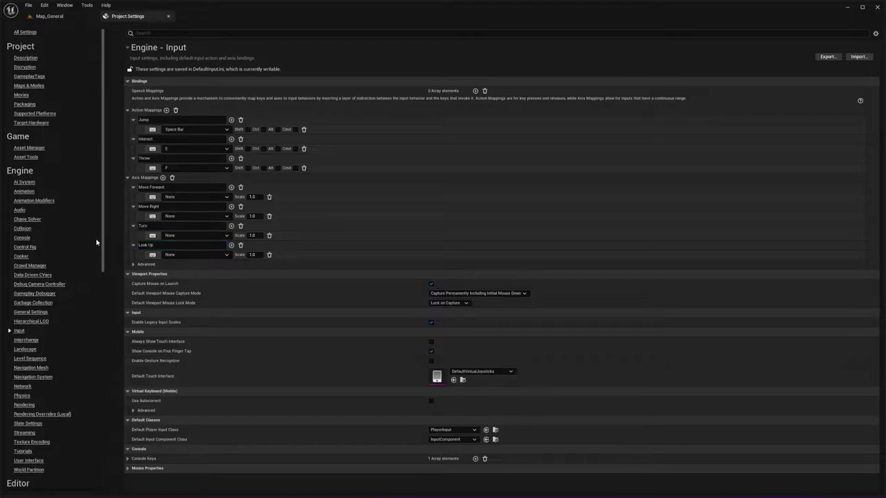
Bind Move Forward to W and S and Move Right to D and A, with scale -1.0 for S and A.
{"action": "key", "text": "w"}
{"action": "left_click", "coordinate": [231, 187]}
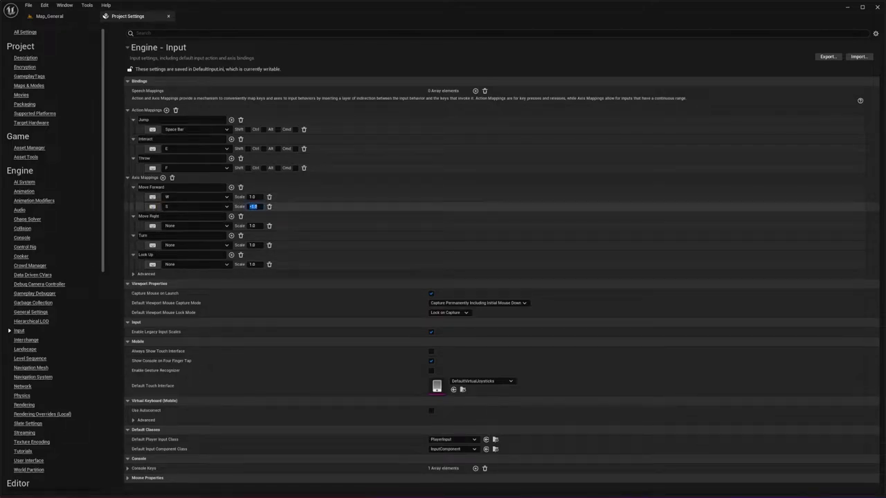
{"action": "left_click", "coordinate": [231, 216]}
{"action": "left_click", "coordinate": [153, 227]}
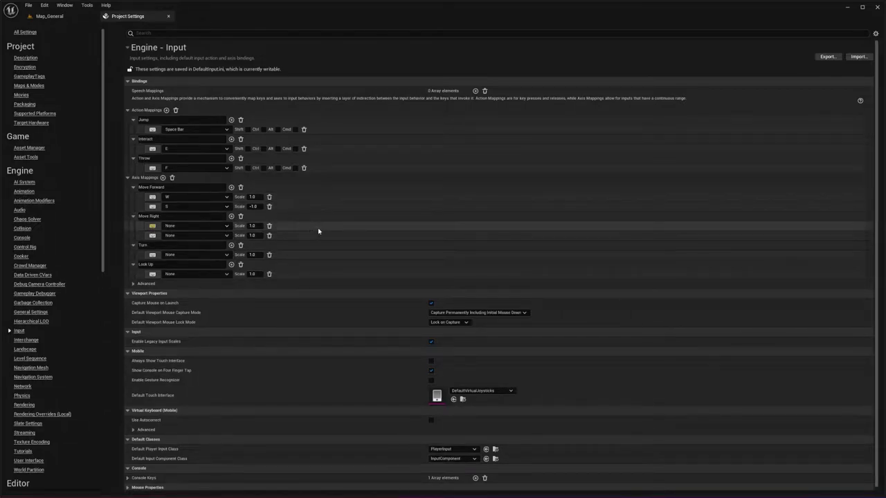
{"action": "key", "text": "d"}
{"action": "left_click", "coordinate": [153, 236]}
{"action": "key", "text": "a"}
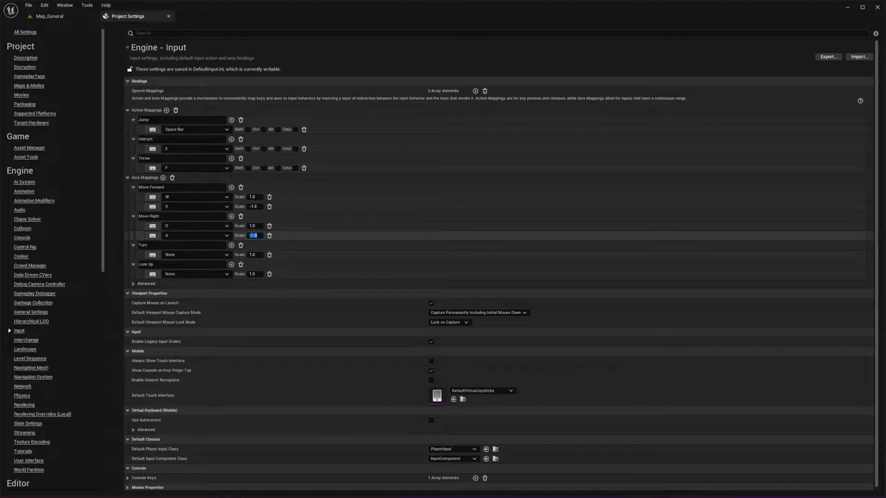
{"action": "key", "text": "Return"}
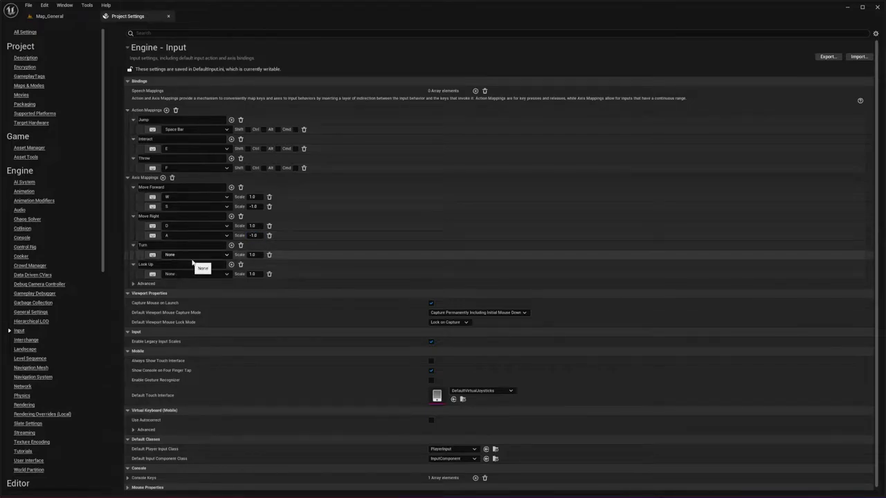
Bind the Turn axis to Mouse X and the Look Up axis to Mouse Y.
{"action": "left_click", "coordinate": [195, 255]}
{"action": "type", "text": "Mouse X"}
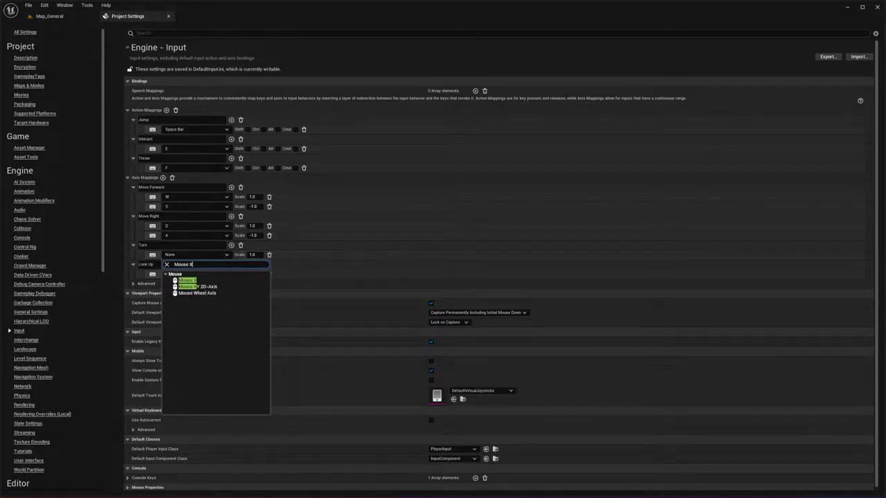
{"action": "left_click", "coordinate": [198, 280]}
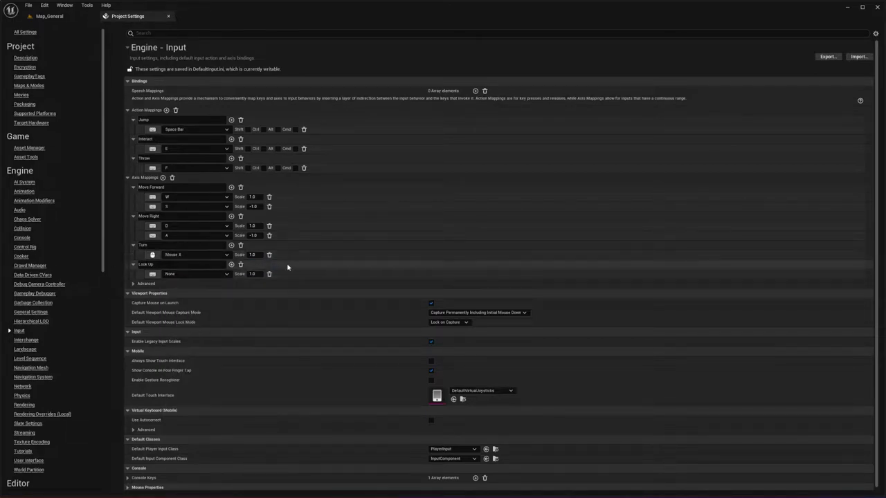
{"action": "left_click", "coordinate": [222, 274]}
{"action": "type", "text": "Mo"}
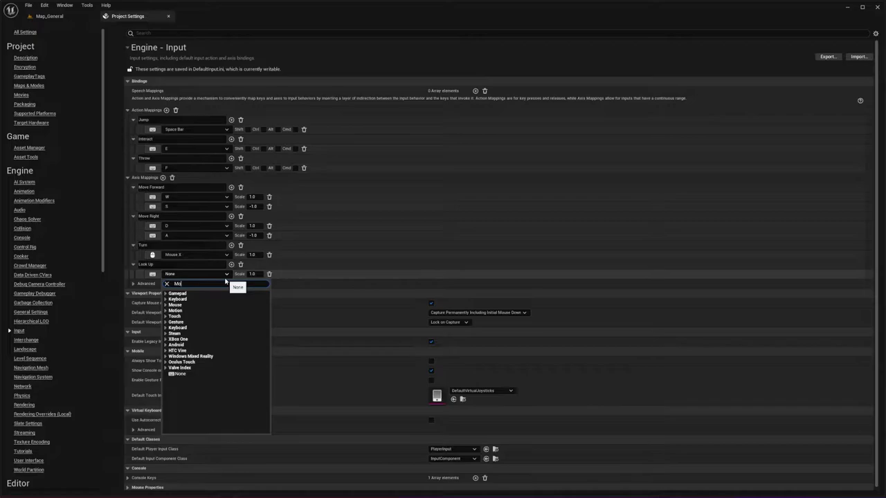
{"action": "type", "text": "use Y"}
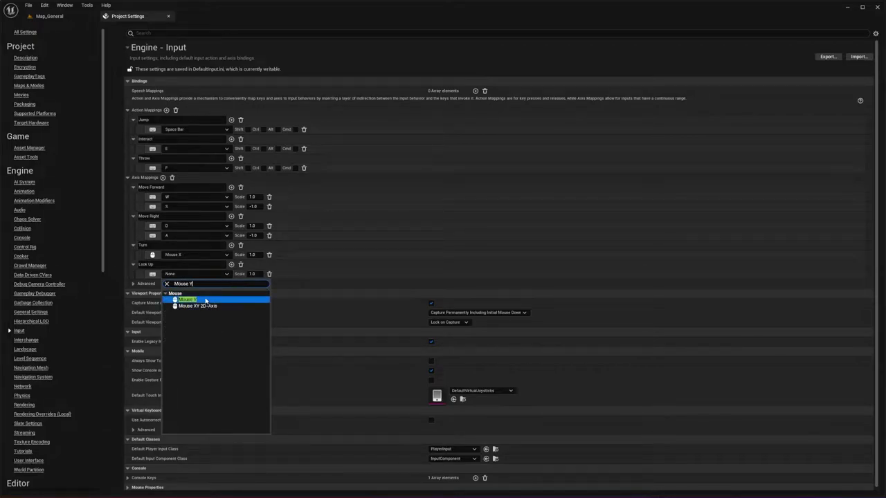
{"action": "left_click", "coordinate": [206, 301]}
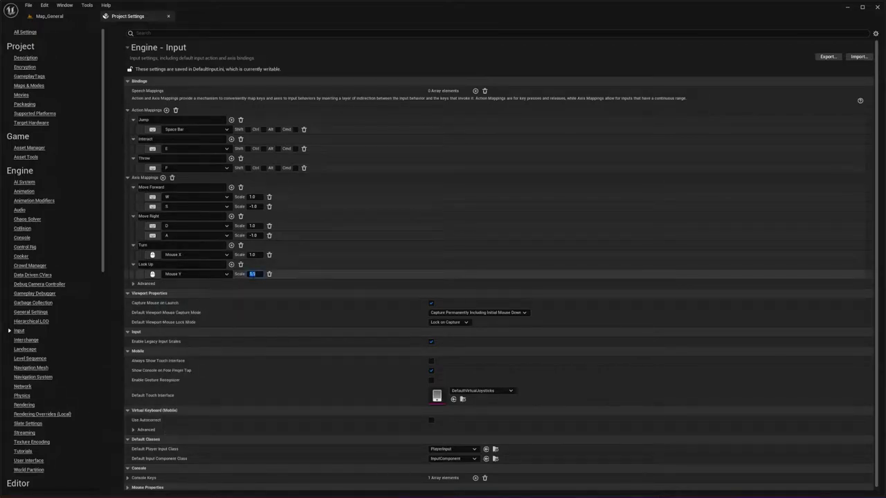
Close the project settings and play-test the level, picking up a blue cube and trying it on the pressure plate.
{"action": "left_click", "coordinate": [168, 16]}
{"action": "left_click", "coordinate": [153, 29]}
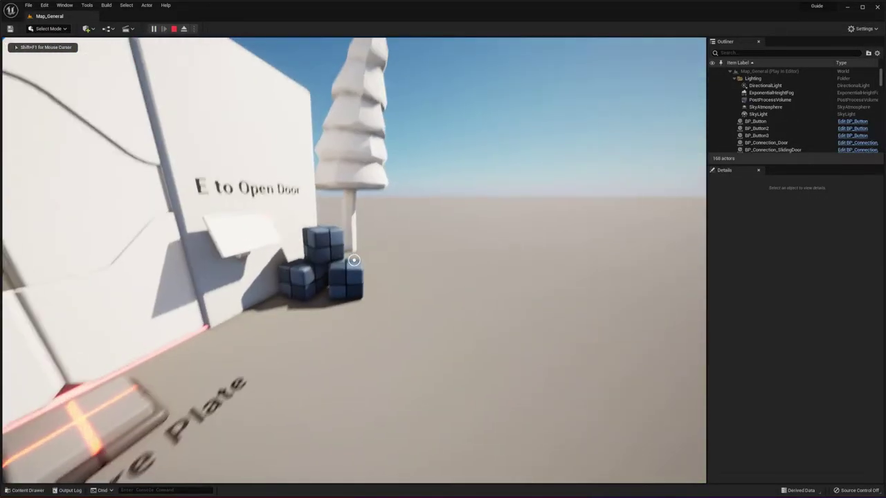
{"action": "key", "text": "e"}
{"action": "key", "text": "e"}
{"action": "key", "text": "e"}
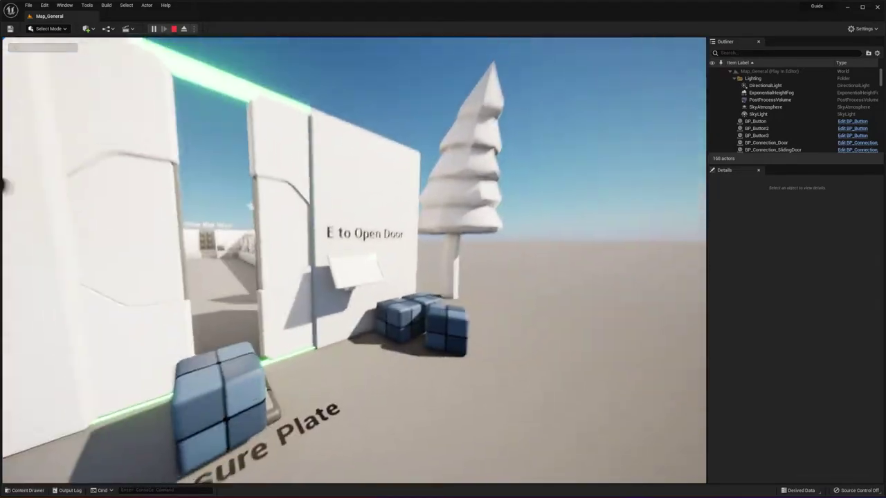
{"action": "key", "text": "e"}
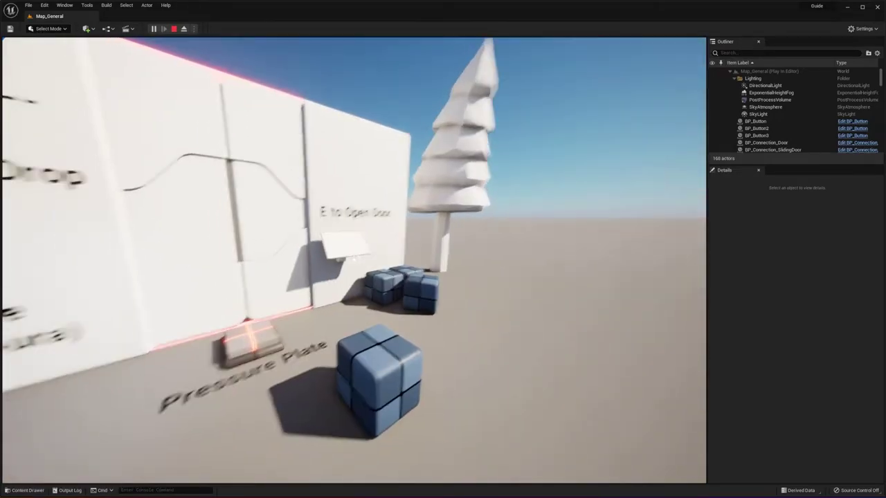
{"action": "key", "text": "Escape"}
Browse the InteractionSystem Blueprints folder and open its Connections subfolder.
{"action": "key", "text": "ctrl+space"}
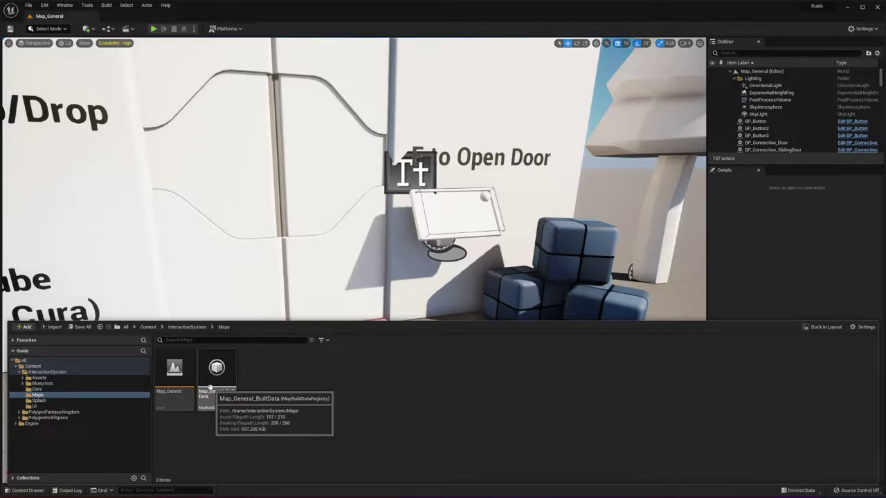
{"action": "left_click", "coordinate": [73, 383]}
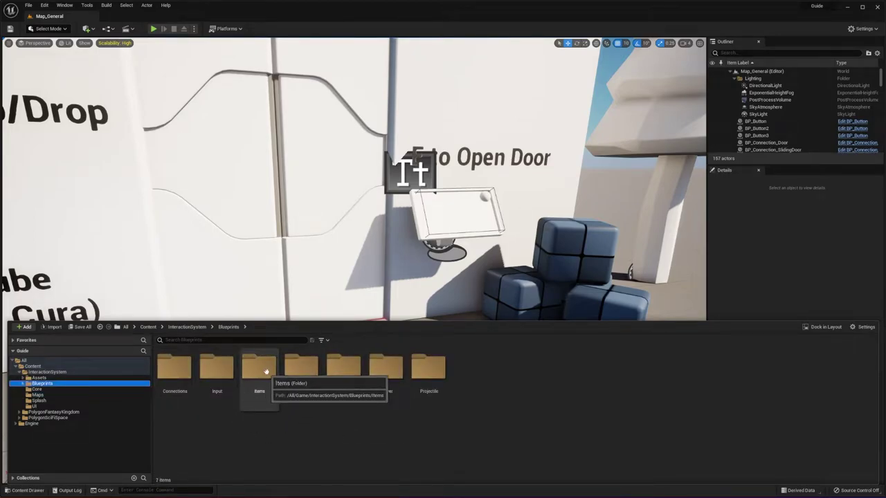
{"action": "left_click", "coordinate": [169, 370]}
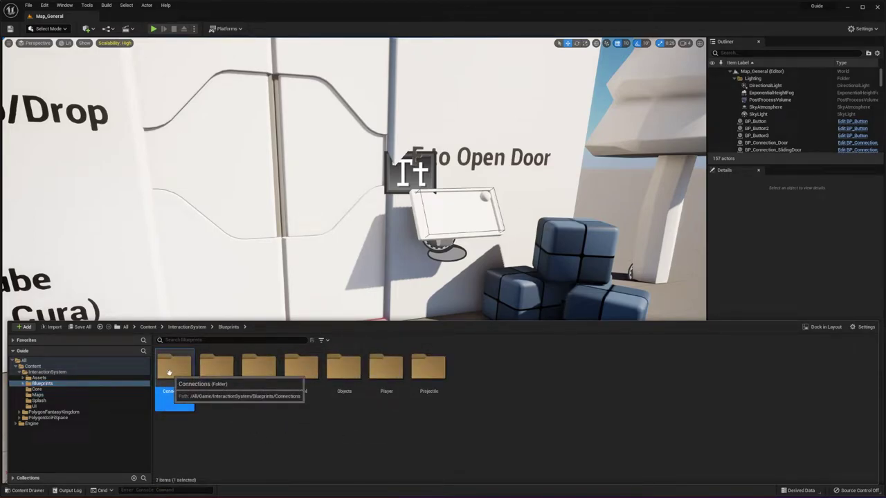
{"action": "double_click", "coordinate": [169, 373]}
Look over the level from the entrance wall to the input room with its doors, light bars and buttons.
{"action": "key", "text": "s"}
{"action": "right_click_drag", "start_coordinate": [366, 254], "coordinate": [429, 273]}
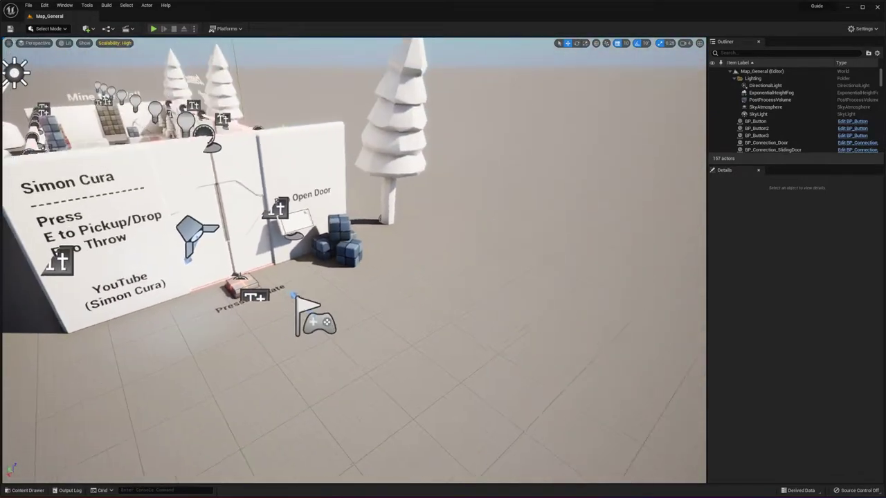
{"action": "right_click_drag", "start_coordinate": [389, 241], "coordinate": [319, 239]}
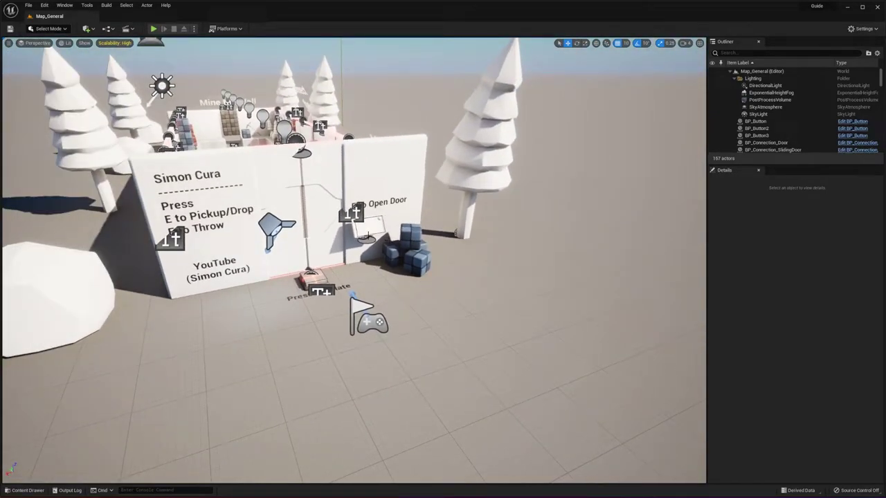
{"action": "right_click_drag", "start_coordinate": [368, 236], "coordinate": [446, 243]}
{"action": "key", "text": "w"}
{"action": "key", "text": "w"}
{"action": "key", "text": "w"}
{"action": "left_click", "coordinate": [384, 261]}
{"action": "key", "text": "w"}
{"action": "right_click_drag", "start_coordinate": [385, 261], "coordinate": [180, 252]}
{"action": "key", "text": "s"}
{"action": "key", "text": "s"}
{"action": "right_click_drag", "start_coordinate": [275, 221], "coordinate": [358, 250]}
Open the BP_Button blueprint from the Blueprints Input Master folder.
{"action": "key", "text": "ctrl+space"}
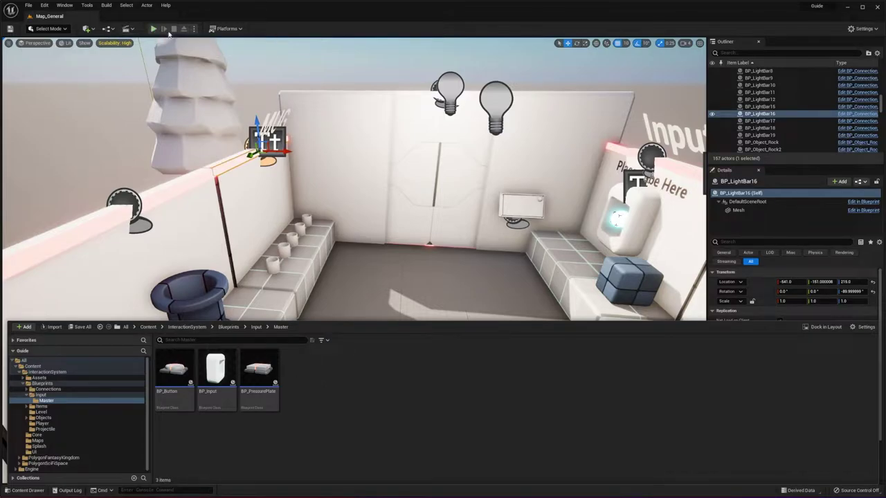
{"action": "left_click", "coordinate": [185, 370]}
{"action": "double_click", "coordinate": [184, 370]}
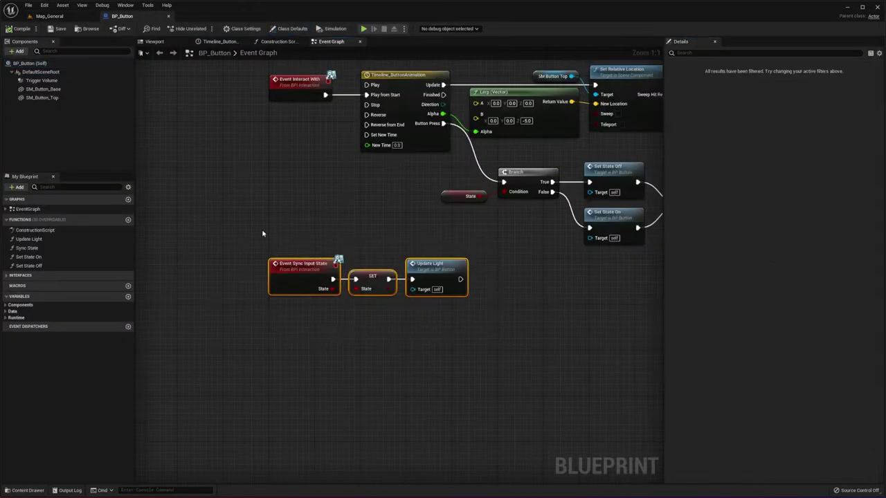
Examine the BP_Button event graph's input sync and state logic, and the Connections variable in its Data category.
{"action": "left_click_drag", "start_coordinate": [220, 237], "coordinate": [529, 367]}
{"action": "right_click_drag", "start_coordinate": [508, 436], "coordinate": [486, 457]}
{"action": "right_click_drag", "start_coordinate": [509, 198], "coordinate": [289, 174]}
{"action": "right_click_drag", "start_coordinate": [360, 215], "coordinate": [324, 185]}
{"action": "left_click", "coordinate": [6, 305]}
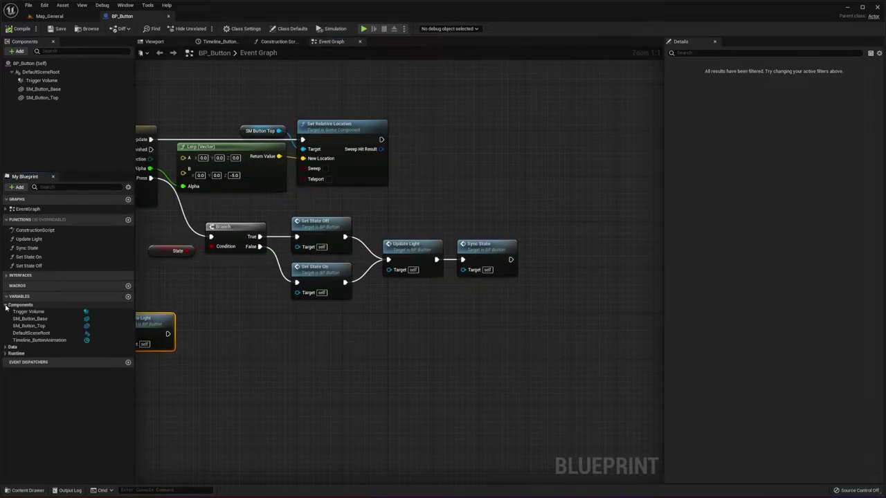
{"action": "left_click", "coordinate": [6, 346]}
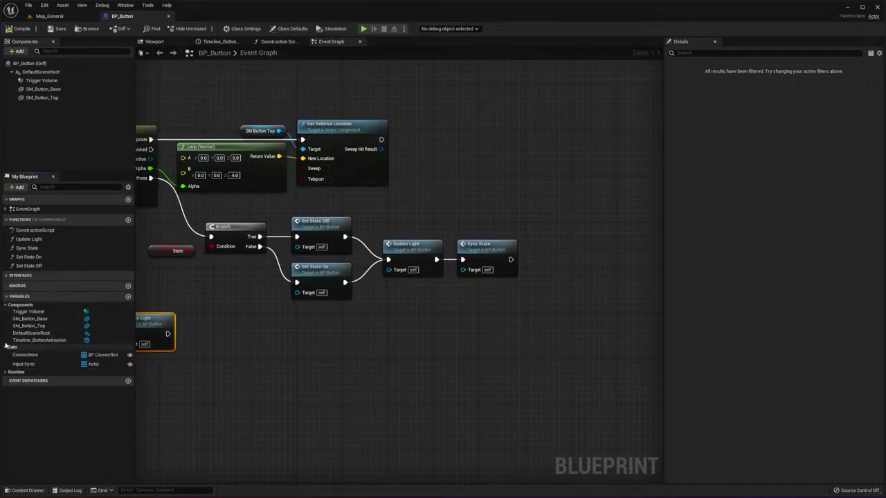
{"action": "left_click", "coordinate": [7, 305]}
{"action": "left_click", "coordinate": [28, 319]}
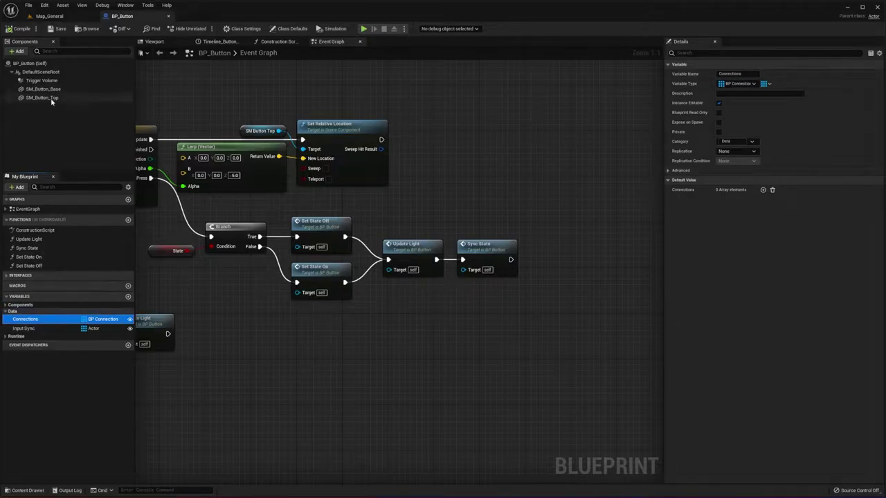
{"action": "left_click", "coordinate": [53, 30]}
Return to Map_General and play-test the entrance door, opening it with the outside kiosk button and checking the kiosk inside.
{"action": "left_click", "coordinate": [50, 16]}
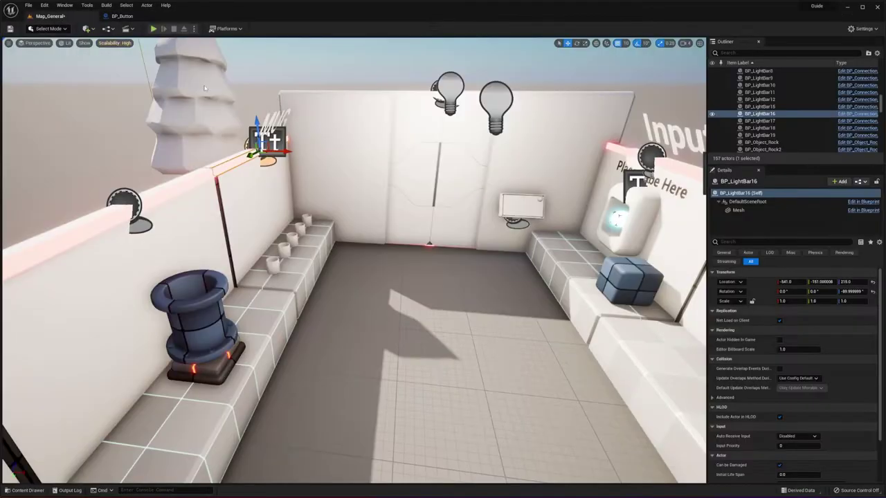
{"action": "key", "text": "w"}
{"action": "right_click_drag", "start_coordinate": [402, 231], "coordinate": [402, 202]}
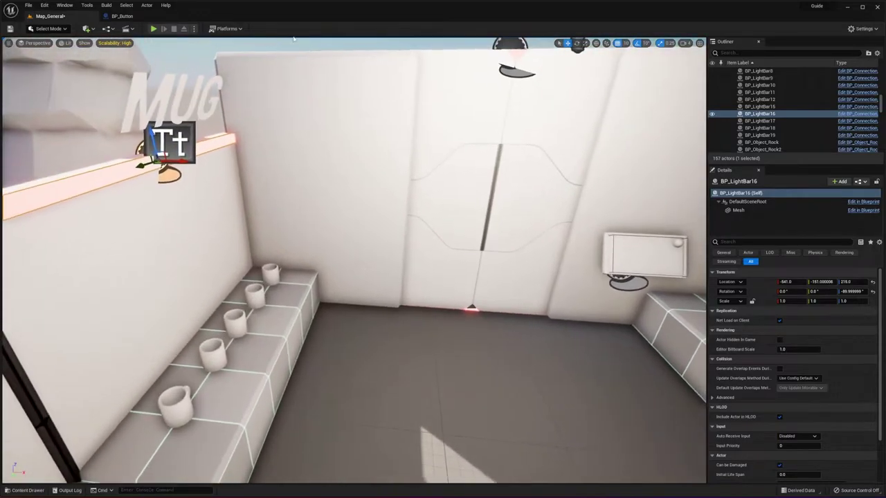
{"action": "left_click", "coordinate": [153, 29]}
{"action": "left_click", "coordinate": [460, 162]}
{"action": "key", "text": "w"}
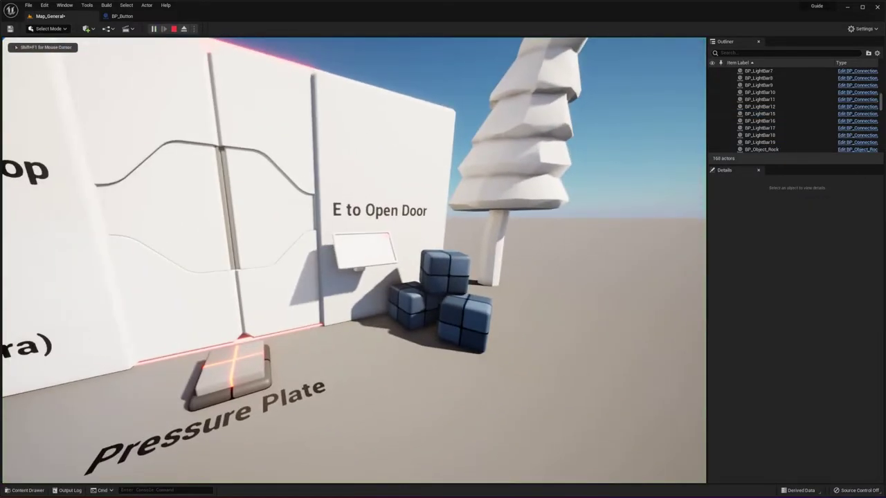
{"action": "key", "text": "e"}
{"action": "key", "text": "w"}
{"action": "key", "text": "w"}
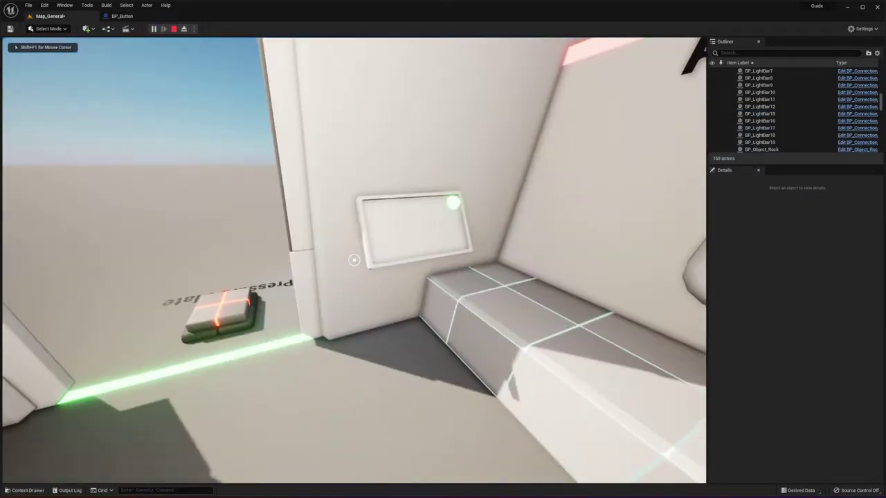
{"action": "key", "text": "s"}
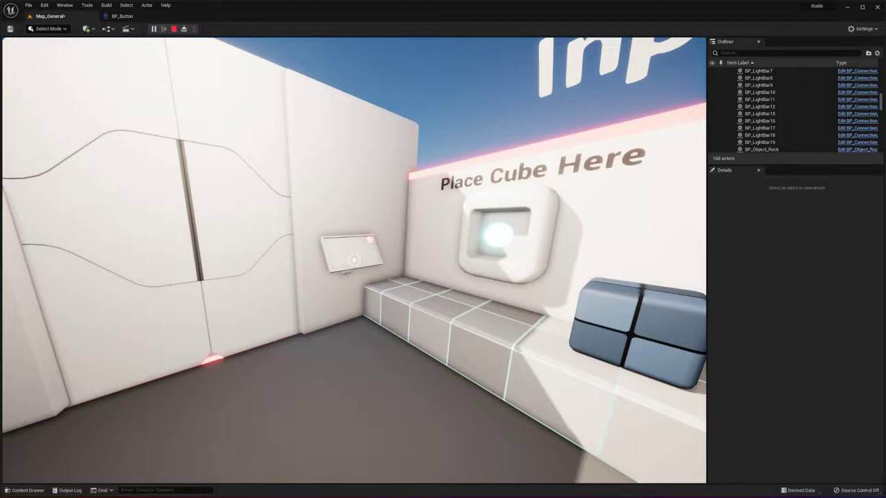
{"action": "key", "text": "Escape"}
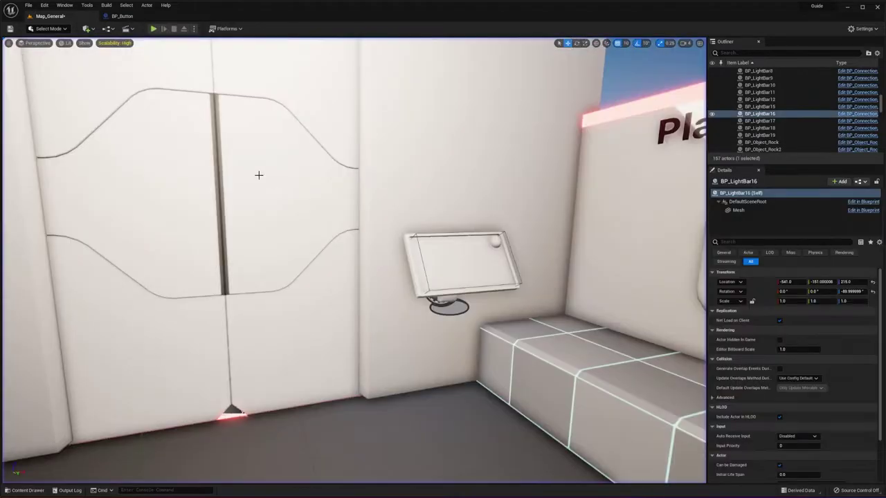
Inspect the kiosk button inside the entrance door, then the matching kiosk outside with its Connections and Input Sync settings.
{"action": "left_click", "coordinate": [452, 271]}
{"action": "right_click_drag", "start_coordinate": [453, 271], "coordinate": [291, 277]}
{"action": "key", "text": "s"}
{"action": "key", "text": "w"}
{"action": "key", "text": "s"}
{"action": "right_click_drag", "start_coordinate": [485, 324], "coordinate": [485, 272]}
{"action": "left_click", "coordinate": [484, 324]}
{"action": "key", "text": "w"}
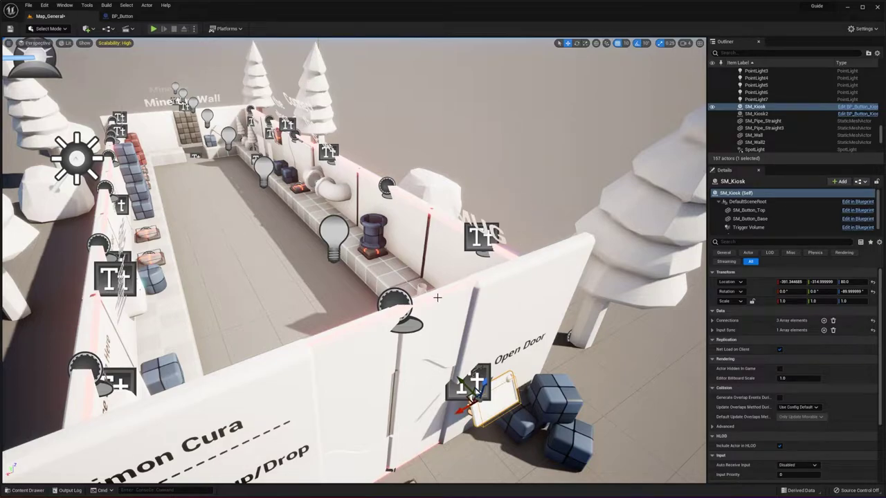
Inspect the sliding double door, its outside kiosk and the pressure plate in front of the entrance.
{"action": "left_click", "coordinate": [429, 324]}
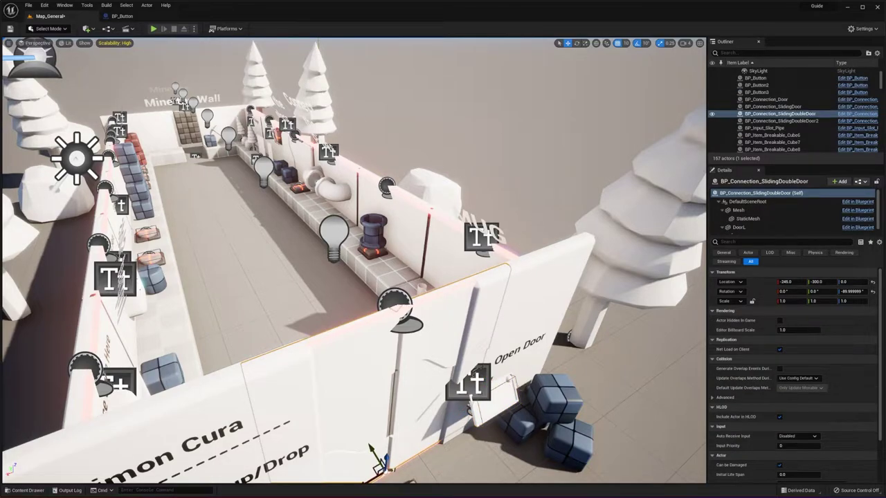
{"action": "left_click", "coordinate": [503, 397]}
{"action": "right_click_drag", "start_coordinate": [458, 361], "coordinate": [527, 345]}
{"action": "key", "text": "e"}
{"action": "left_click", "coordinate": [552, 341]}
{"action": "left_click", "coordinate": [368, 288]}
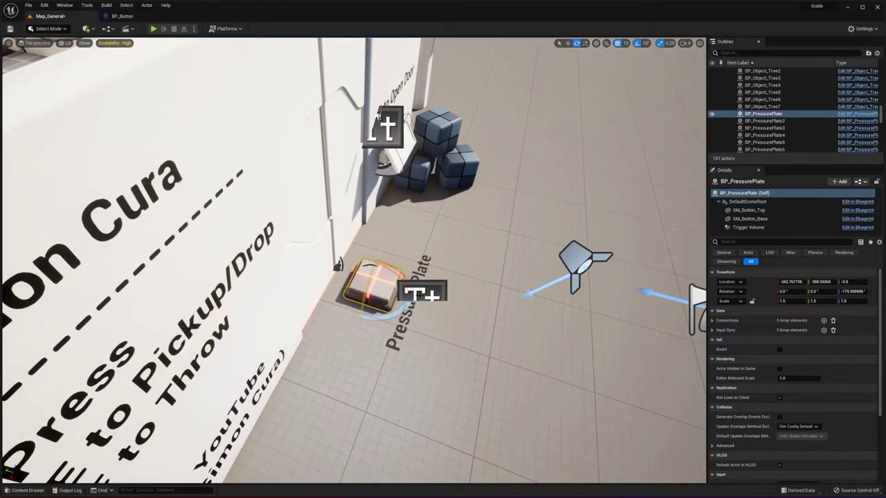
Inspect the first Synced Inputs button with its Input Sync array expanded, and select the light bar above the two buttons.
{"action": "right_click_drag", "start_coordinate": [367, 288], "coordinate": [334, 300]}
{"action": "left_click", "coordinate": [308, 294]}
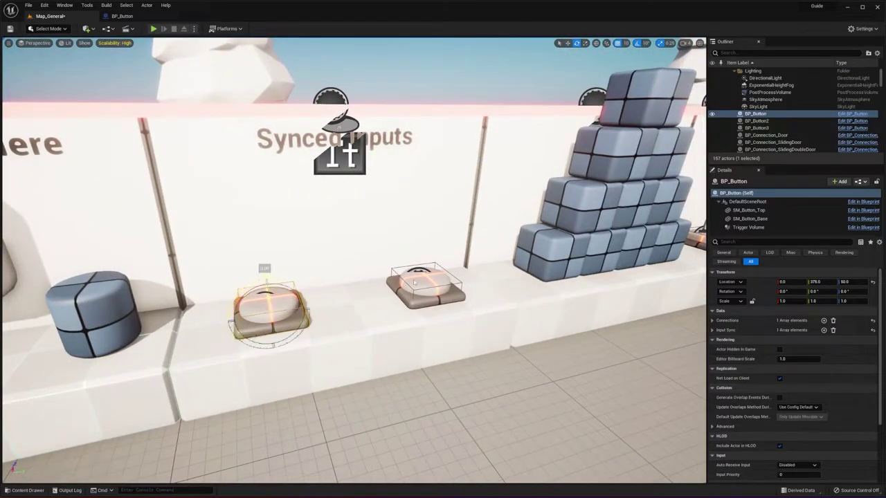
{"action": "left_click", "coordinate": [430, 265], "text": "ctrl"}
{"action": "left_click", "coordinate": [712, 279]}
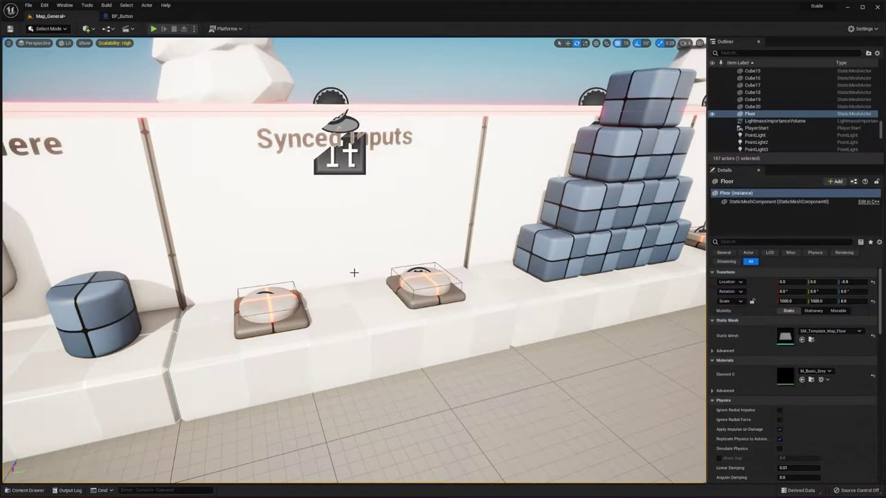
{"action": "left_click", "coordinate": [270, 305], "text": "ctrl"}
{"action": "left_click", "coordinate": [277, 297]}
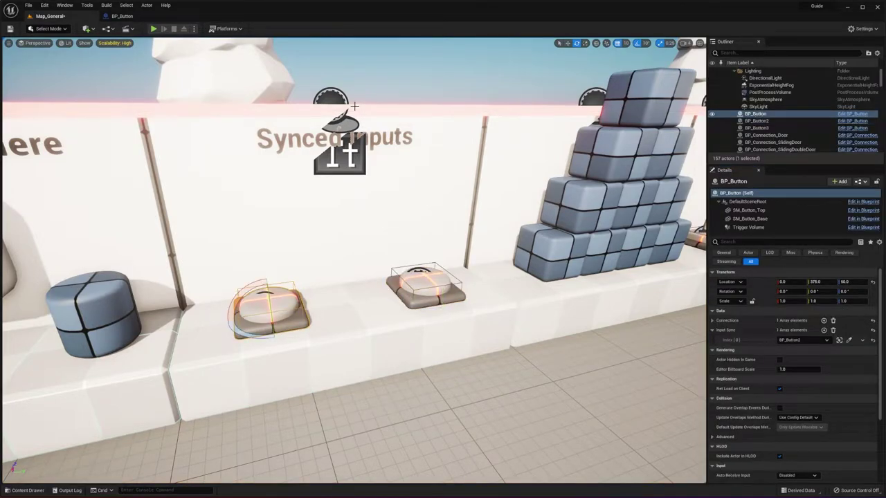
{"action": "left_click", "coordinate": [353, 108]}
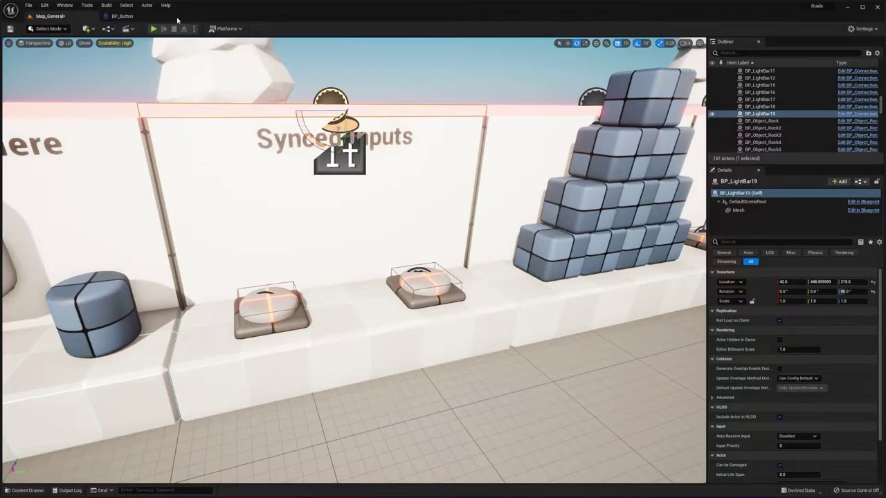
Play-test the level, toggling the two Synced Inputs buttons on and off, and stop the session.
{"action": "left_click", "coordinate": [153, 29]}
{"action": "key", "text": "w"}
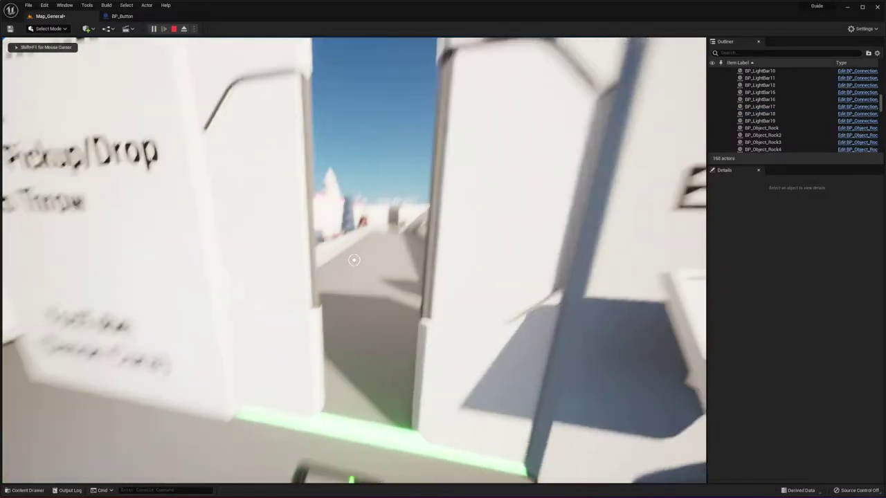
{"action": "key", "text": "e"}
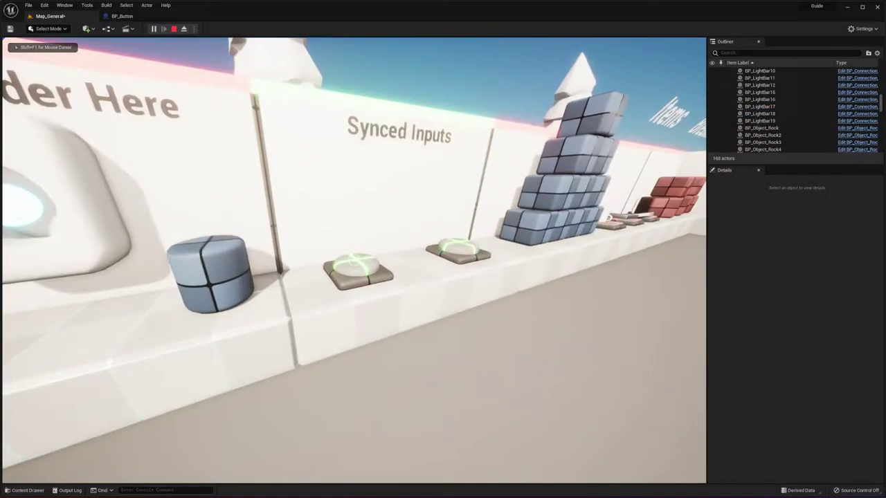
{"action": "key", "text": "e"}
{"action": "key", "text": "e"}
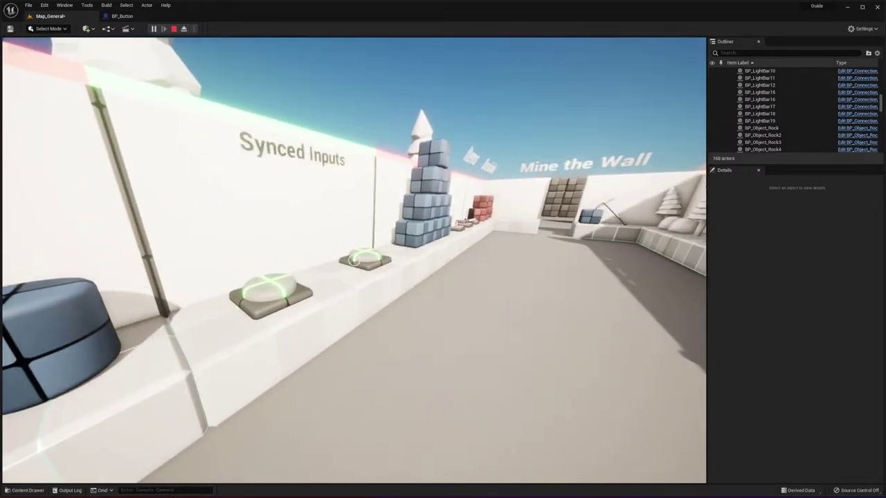
{"action": "key", "text": "e"}
{"action": "key", "text": "d"}
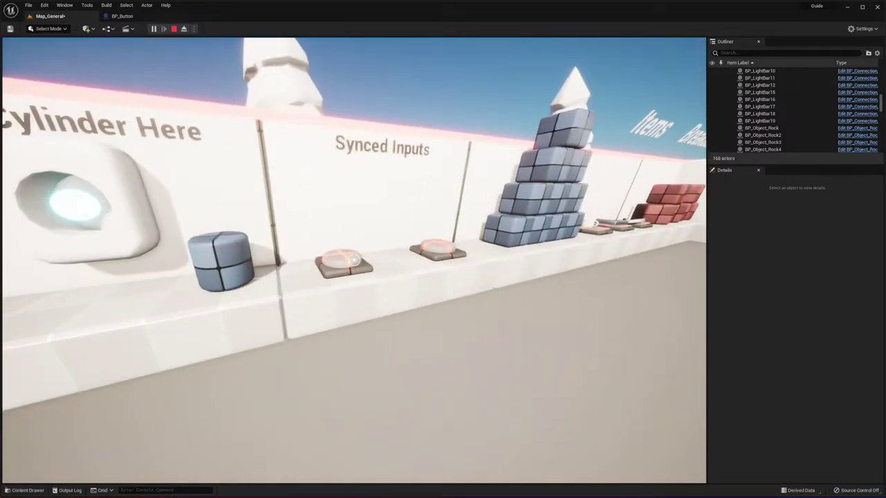
{"action": "key", "text": "Escape"}
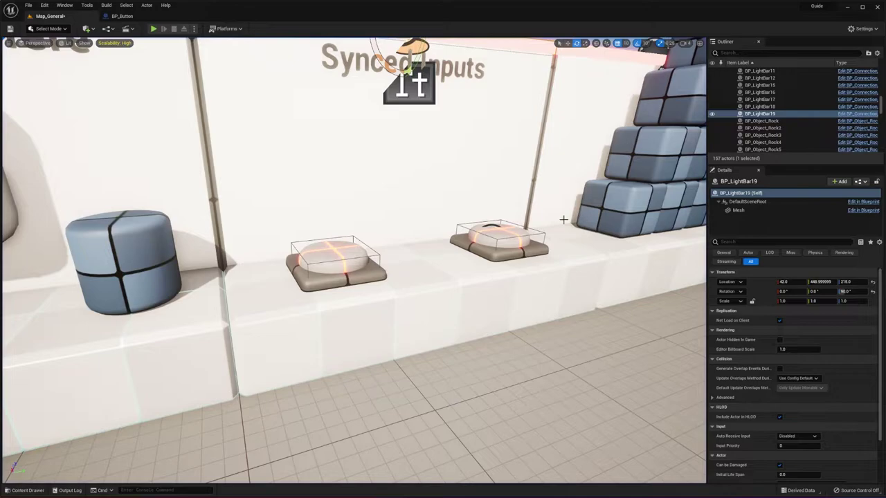
Browse the Blueprints Items folder and look into its Master subfolder.
{"action": "key", "text": "ctrl+space"}
{"action": "left_click", "coordinate": [256, 327]}
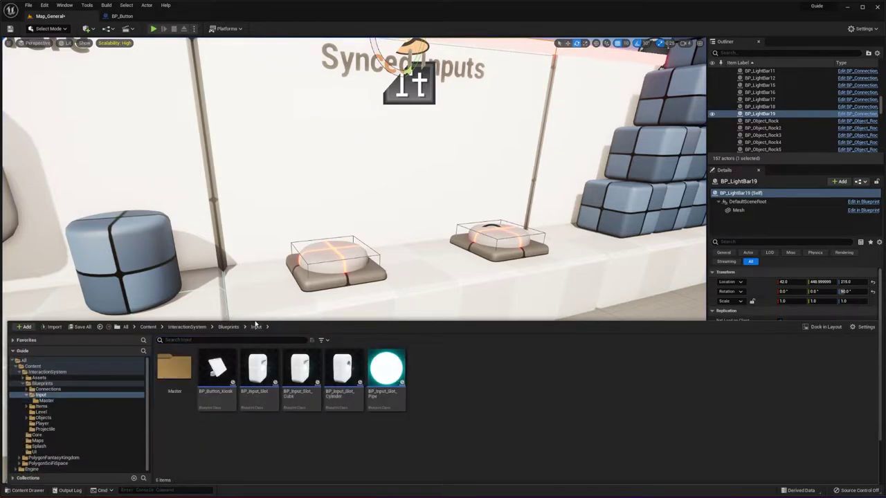
{"action": "left_click", "coordinate": [228, 326]}
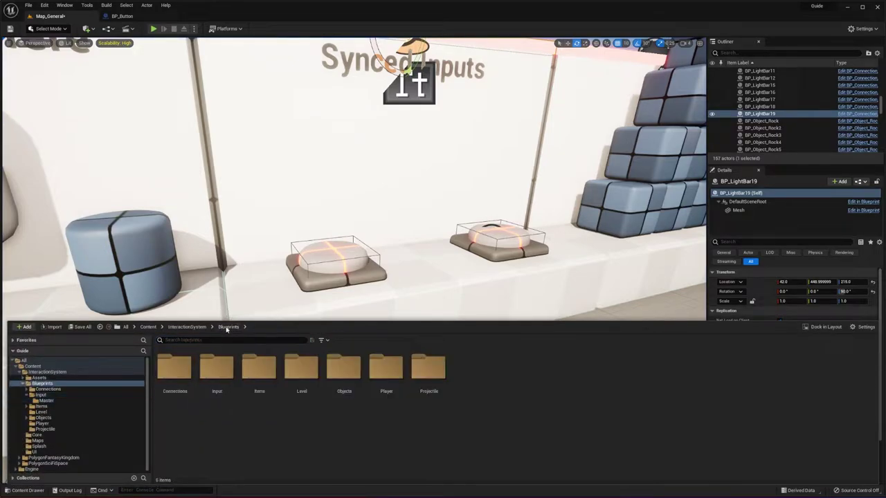
{"action": "left_click", "coordinate": [259, 370]}
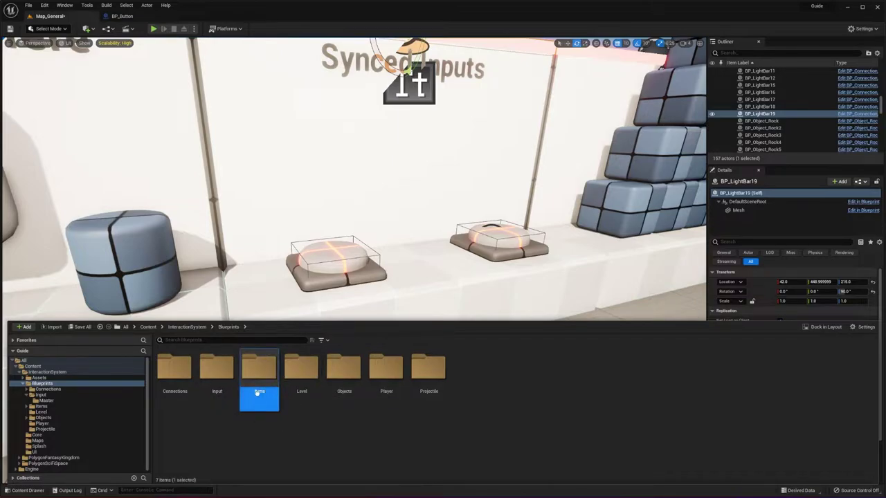
{"action": "double_click", "coordinate": [258, 370]}
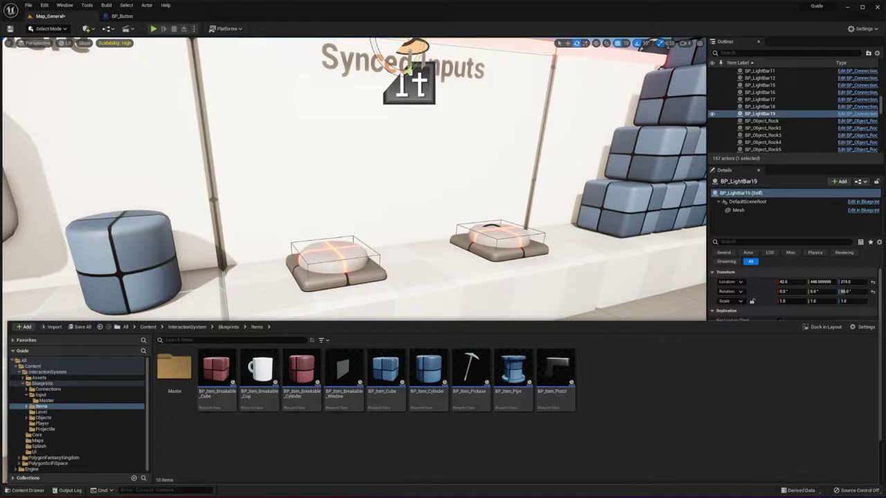
{"action": "double_click", "coordinate": [174, 367]}
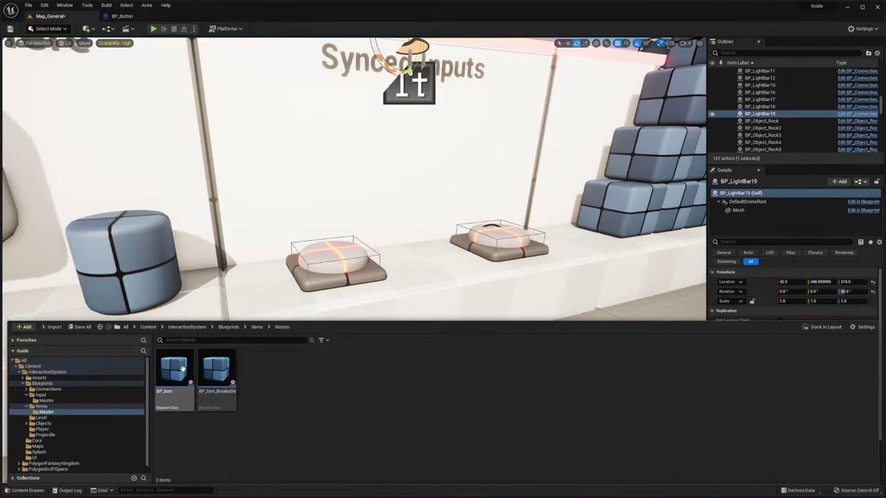
{"action": "left_click", "coordinate": [257, 327]}
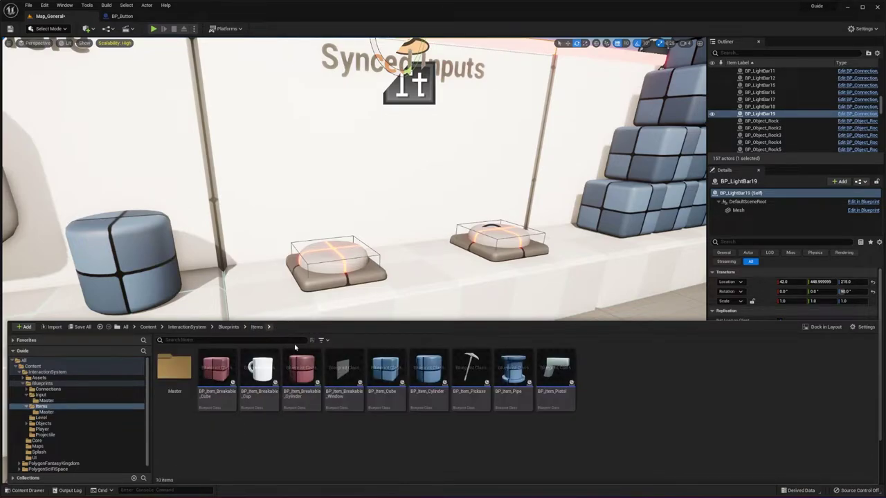
Look over the breakable cube and cup item blueprints, and open BP_Item from the Items Master folder.
{"action": "left_click", "coordinate": [303, 405]}
{"action": "left_click", "coordinate": [217, 373]}
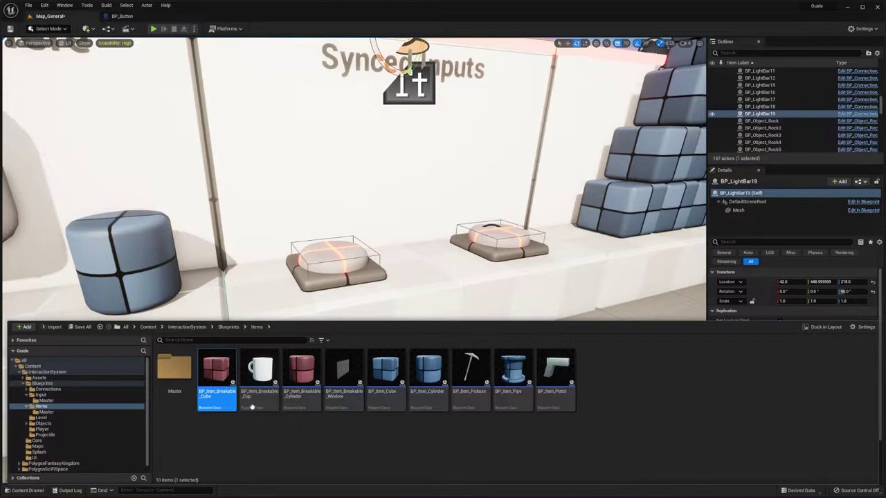
{"action": "left_click", "coordinate": [260, 373]}
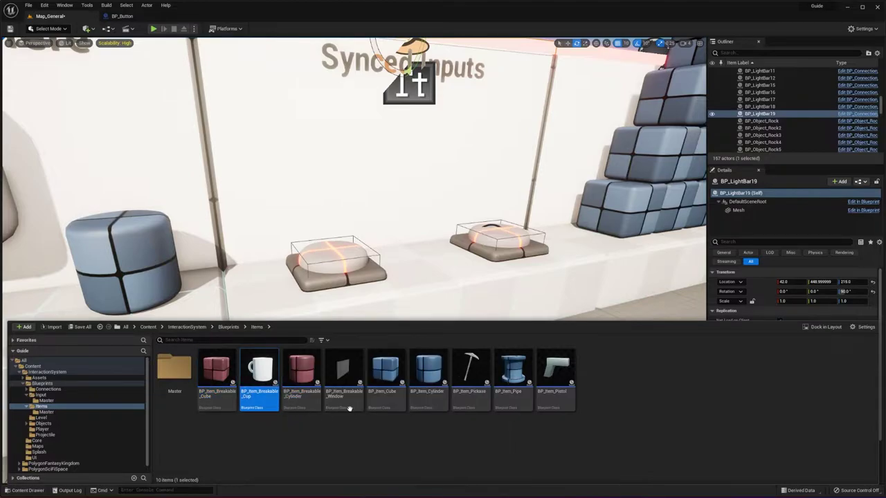
{"action": "left_click", "coordinate": [162, 378]}
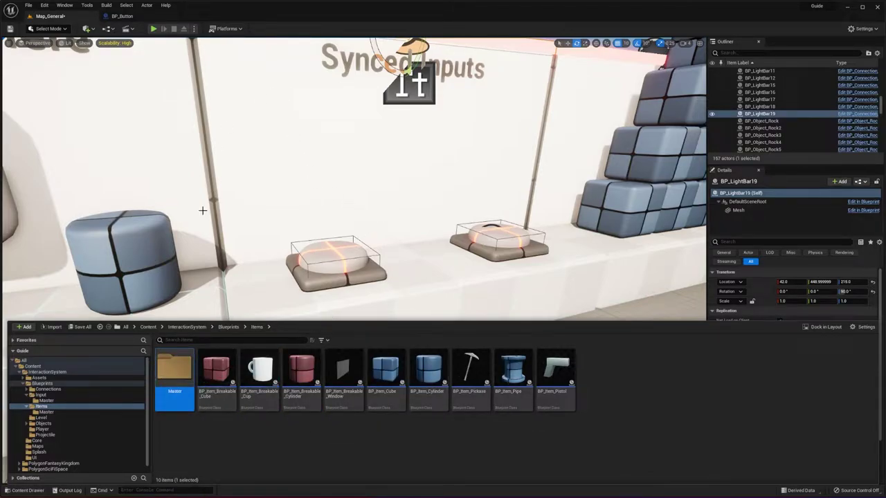
{"action": "double_click", "coordinate": [175, 384]}
{"action": "left_click", "coordinate": [173, 377]}
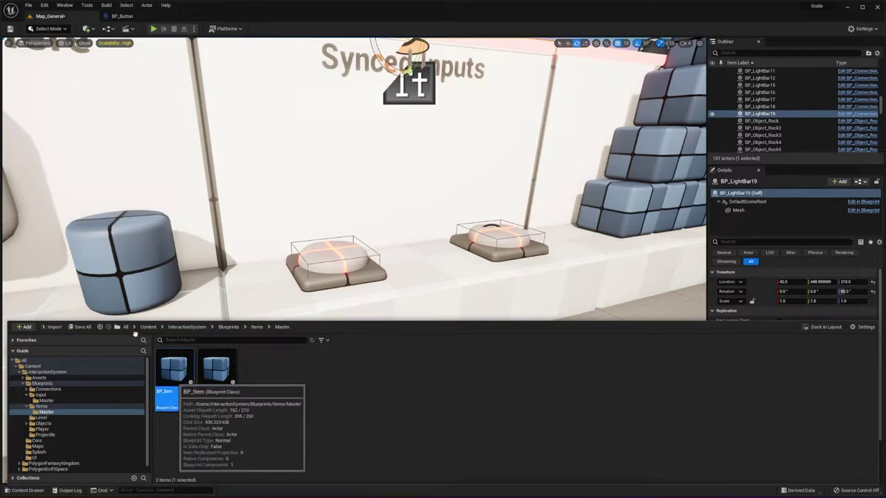
{"action": "double_click", "coordinate": [173, 370]}
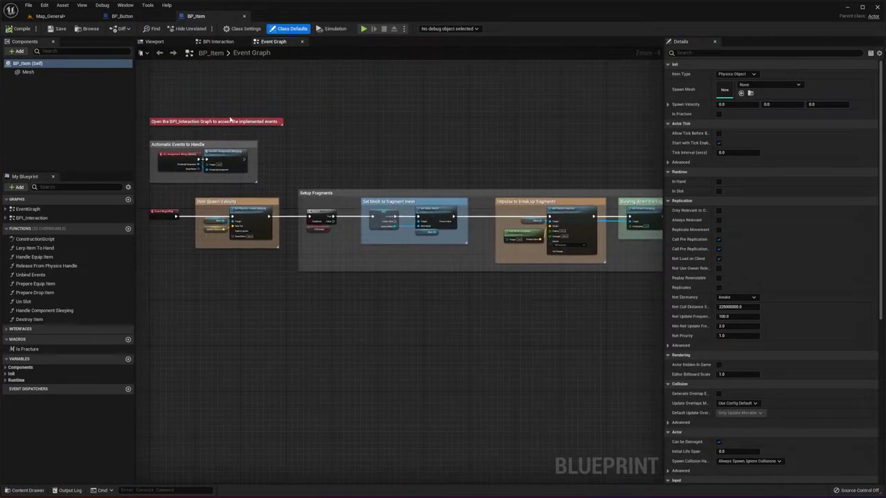
Examine BP_Item's Event Graph and the interact, pickup, slot, equip and drop events in its BPI Interaction graph.
{"action": "right_click_drag", "start_coordinate": [446, 157], "coordinate": [436, 141]}
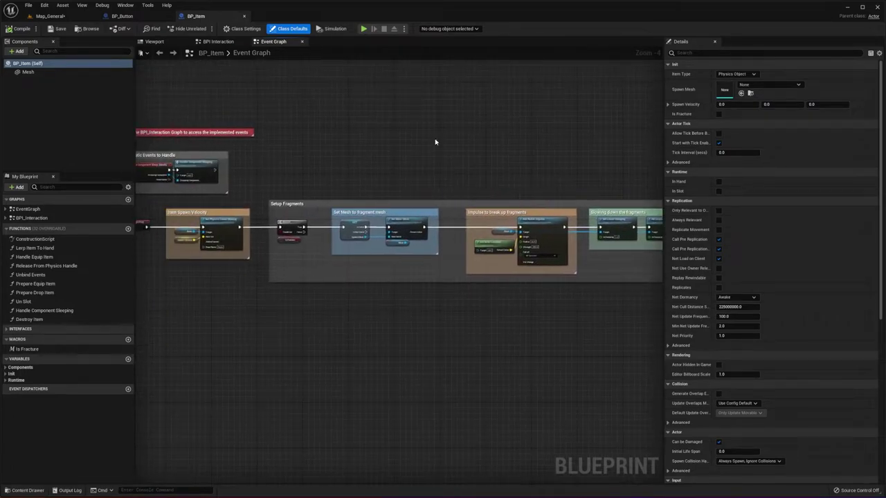
{"action": "left_click", "coordinate": [239, 43]}
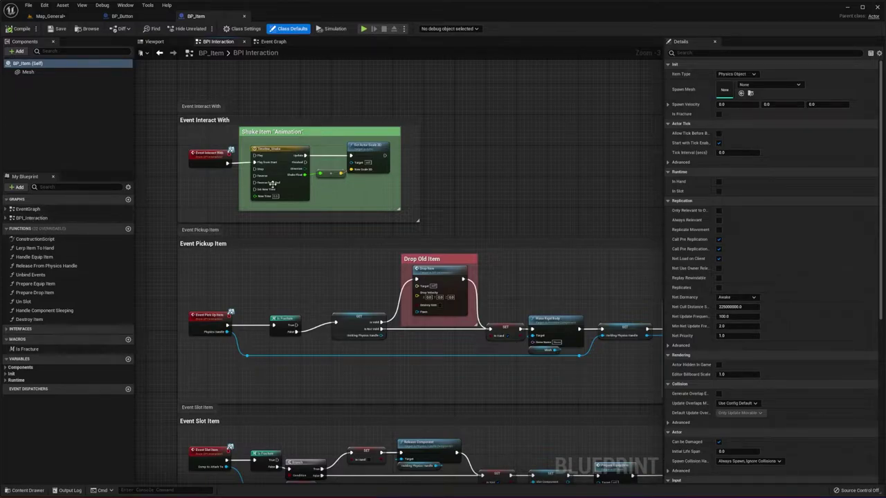
{"action": "scroll", "coordinate": [328, 147], "scroll_direction": "down", "scroll_amount": 6}
{"action": "right_click_drag", "start_coordinate": [328, 147], "coordinate": [435, 144]}
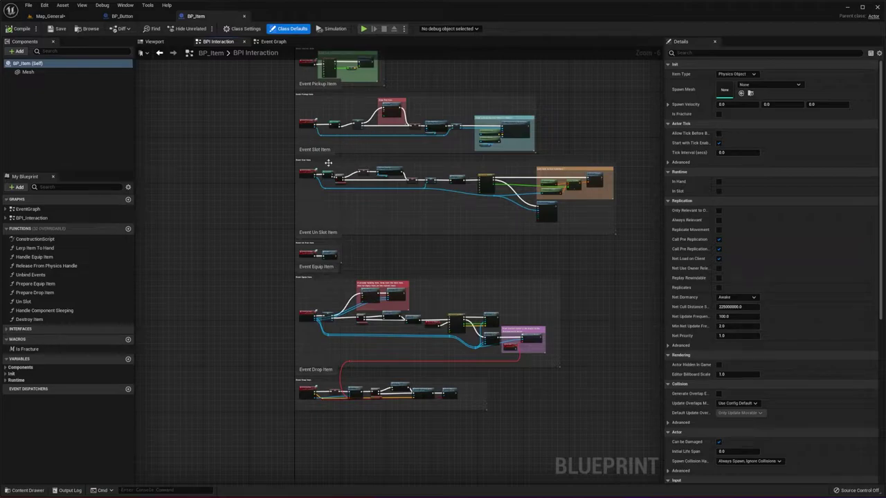
Examine the node details of the pickup, slot, equip and drop event chains in BP_Item's BPI Interaction graph.
{"action": "right_click_drag", "start_coordinate": [445, 179], "coordinate": [373, 187]}
{"action": "right_click_drag", "start_coordinate": [325, 160], "coordinate": [367, 196]}
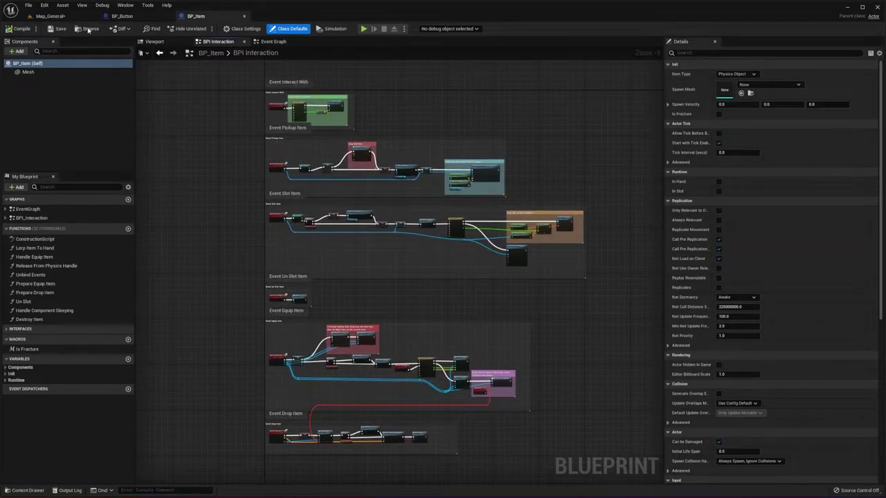
{"action": "scroll", "coordinate": [327, 141], "scroll_direction": "up", "scroll_amount": 5}
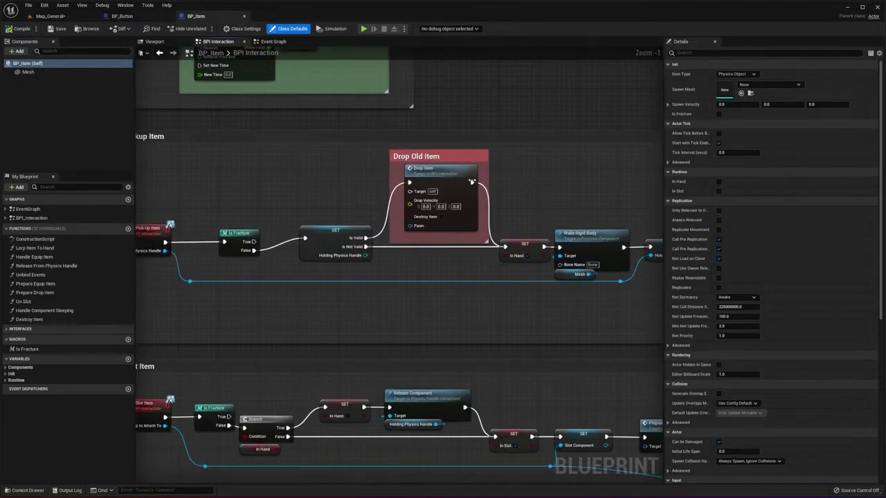
{"action": "right_click_drag", "start_coordinate": [381, 176], "coordinate": [469, 213]}
{"action": "scroll", "coordinate": [516, 185], "scroll_direction": "down", "scroll_amount": 1}
{"action": "right_click_drag", "start_coordinate": [568, 176], "coordinate": [487, 104]}
{"action": "right_click_drag", "start_coordinate": [487, 403], "coordinate": [448, 169]}
{"action": "scroll", "coordinate": [421, 181], "scroll_direction": "down", "scroll_amount": 2}
{"action": "right_click_drag", "start_coordinate": [421, 181], "coordinate": [356, 158]}
{"action": "scroll", "coordinate": [398, 116], "scroll_direction": "down", "scroll_amount": 1}
{"action": "right_click_drag", "start_coordinate": [398, 116], "coordinate": [418, 113]}
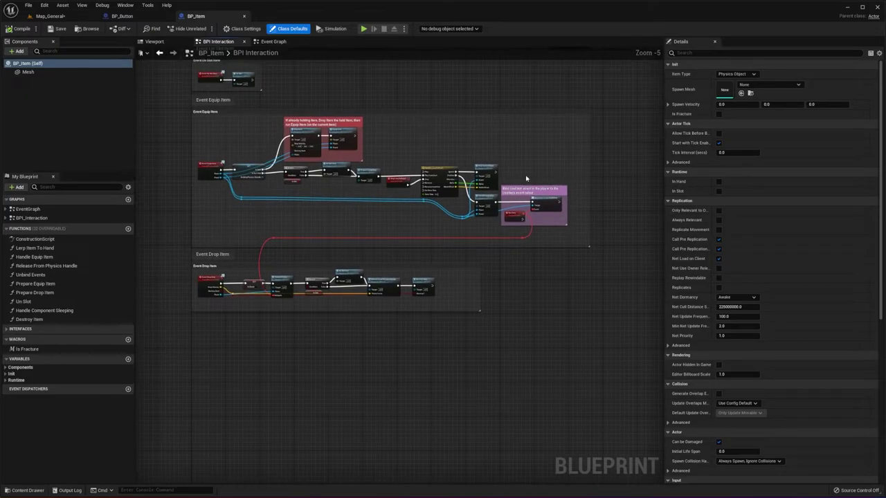
{"action": "scroll", "coordinate": [522, 180], "scroll_direction": "up", "scroll_amount": 2}
{"action": "right_click_drag", "start_coordinate": [304, 125], "coordinate": [389, 131]}
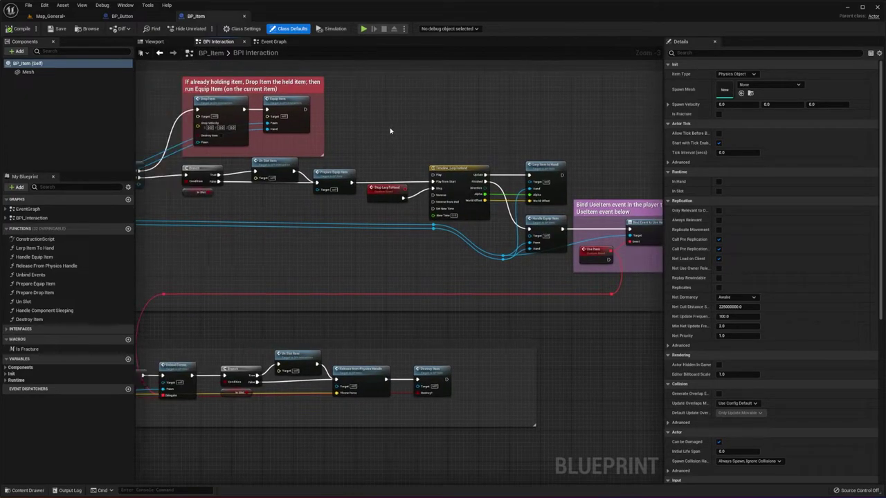
Close the BP_Item and BP_Button editors and open the E_ItemType enumeration from the InteractionSystem Core folder.
{"action": "left_click", "coordinate": [244, 17]}
{"action": "left_click", "coordinate": [170, 17]}
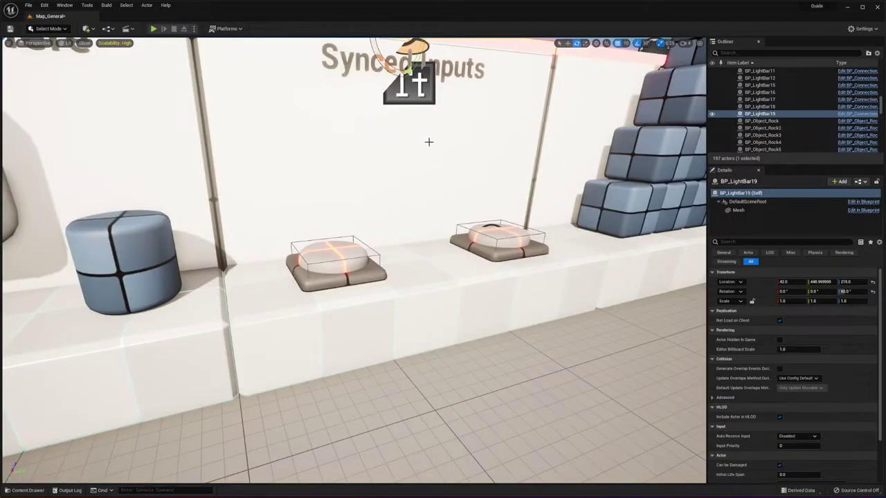
{"action": "key", "text": "ctrl+space"}
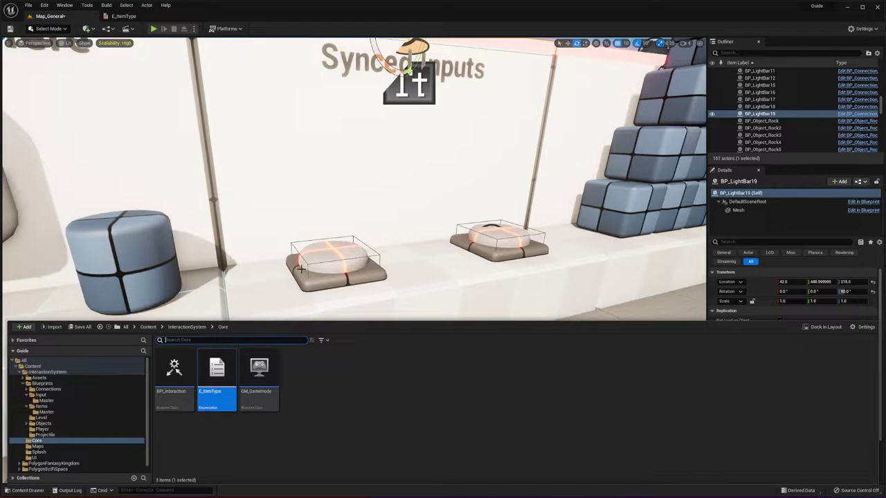
{"action": "double_click", "coordinate": [217, 384]}
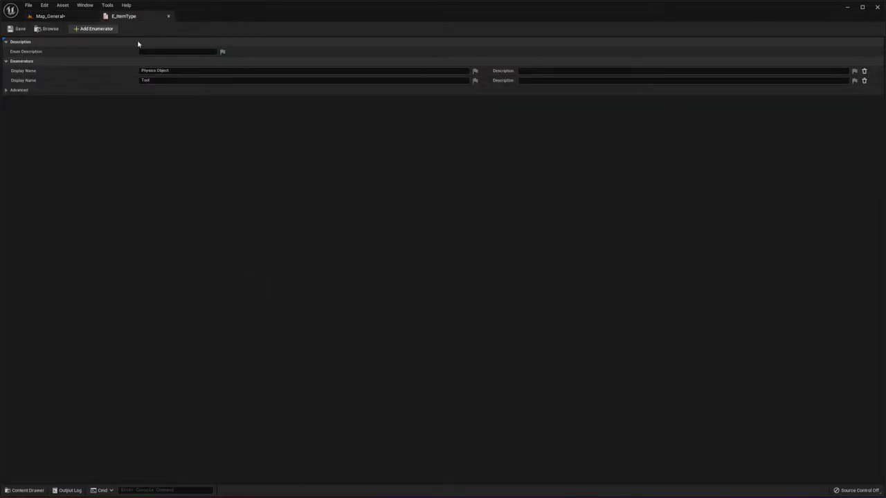
Return to the Map_General level and open BP_FPS_Character from the InteractionSystem Blueprints Player folder.
{"action": "left_click", "coordinate": [58, 16]}
{"action": "key", "text": "ctrl+space"}
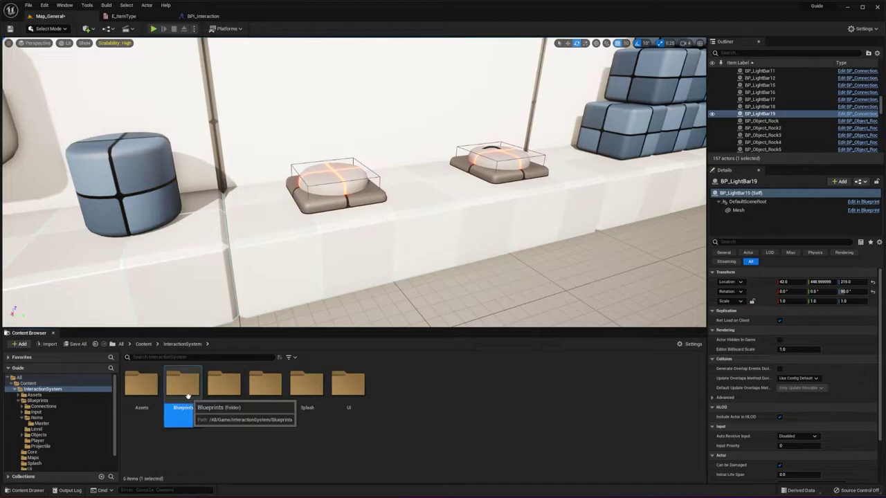
{"action": "double_click", "coordinate": [183, 385]}
{"action": "double_click", "coordinate": [347, 388]}
{"action": "double_click", "coordinate": [141, 389]}
Examine the item-type switch and its Pickup Physics Object and Pickup Tool branches in BP_FPS_Character's Interact function.
{"action": "scroll", "coordinate": [587, 127], "scroll_direction": "up", "scroll_amount": 3}
{"action": "right_click_drag", "start_coordinate": [587, 128], "coordinate": [332, 154]}
{"action": "left_click_drag", "start_coordinate": [362, 74], "coordinate": [577, 190]}
{"action": "left_click", "coordinate": [601, 164]}
{"action": "right_click_drag", "start_coordinate": [623, 188], "coordinate": [530, 148]}
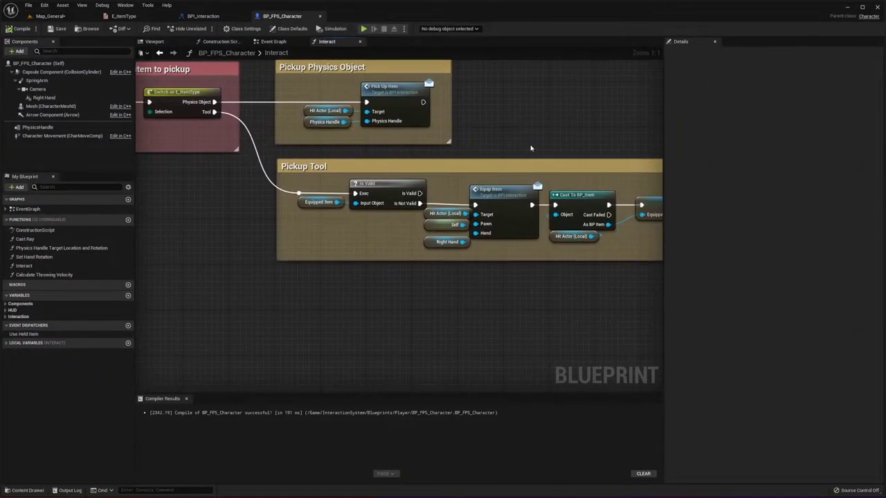
{"action": "right_click_drag", "start_coordinate": [643, 275], "coordinate": [513, 258]}
{"action": "right_click_drag", "start_coordinate": [602, 280], "coordinate": [470, 262]}
{"action": "right_click_drag", "start_coordinate": [202, 220], "coordinate": [602, 265]}
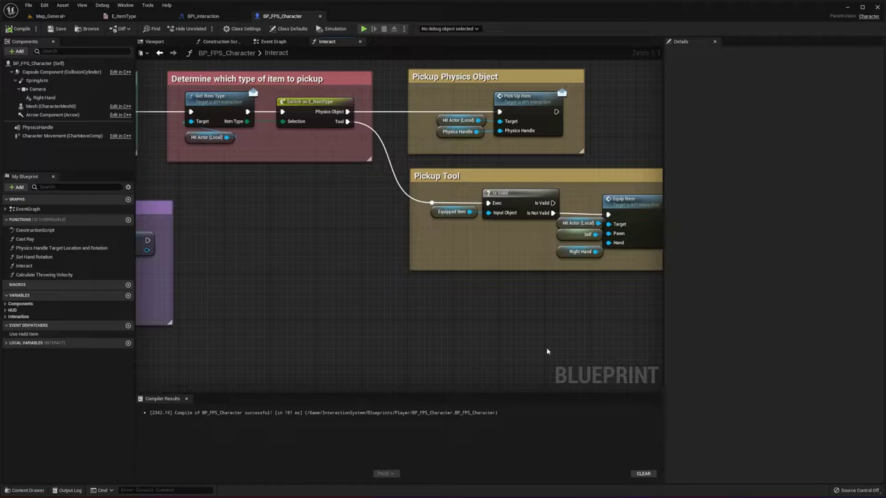
Draft the notes "Consume item" and "+Health +" in a comment box below the Pickup Tool group, and delete the comment.
{"action": "right_click_drag", "start_coordinate": [546, 352], "coordinate": [409, 267]}
{"action": "key", "text": "c"}
{"action": "key", "text": "BackSpace"}
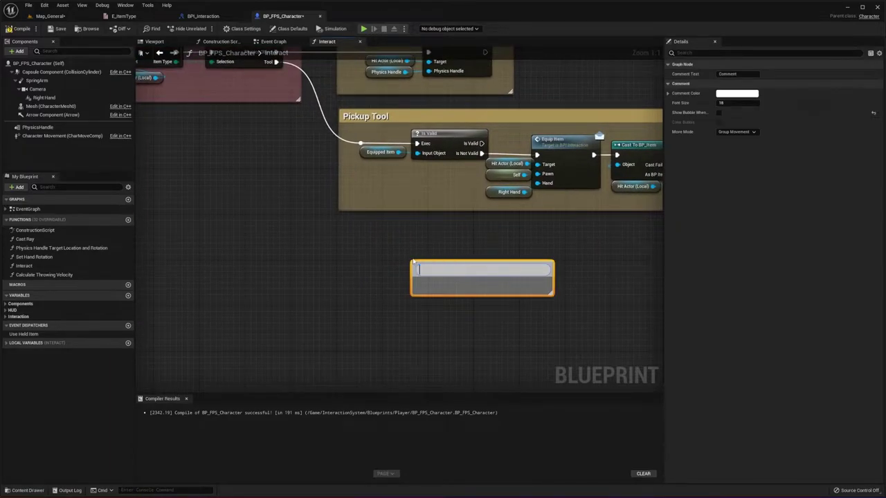
{"action": "type", "text": "Consume item"}
{"action": "key", "text": "ctrl+a"}
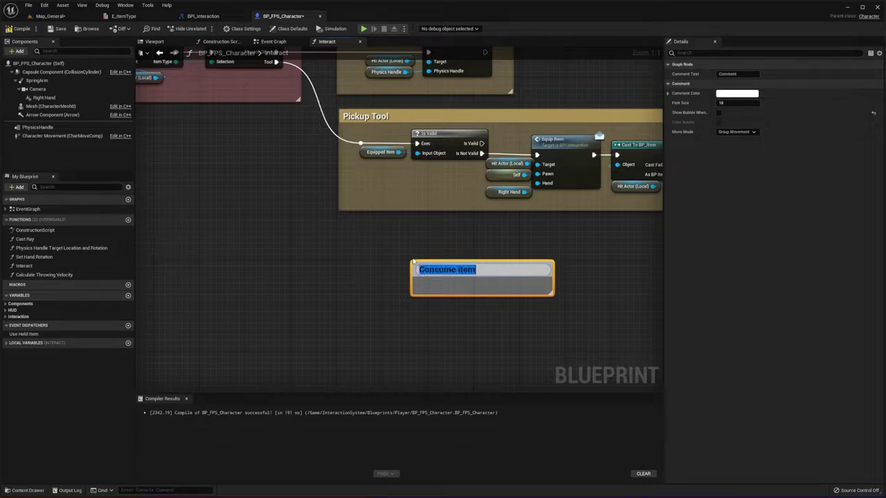
{"action": "key", "text": "BackSpace"}
{"action": "type", "text": "+Health +"}
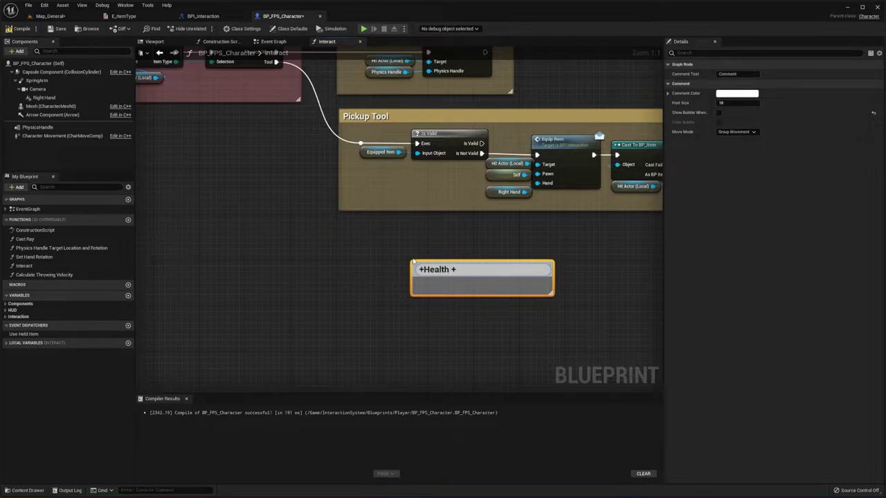
{"action": "key", "text": "Escape"}
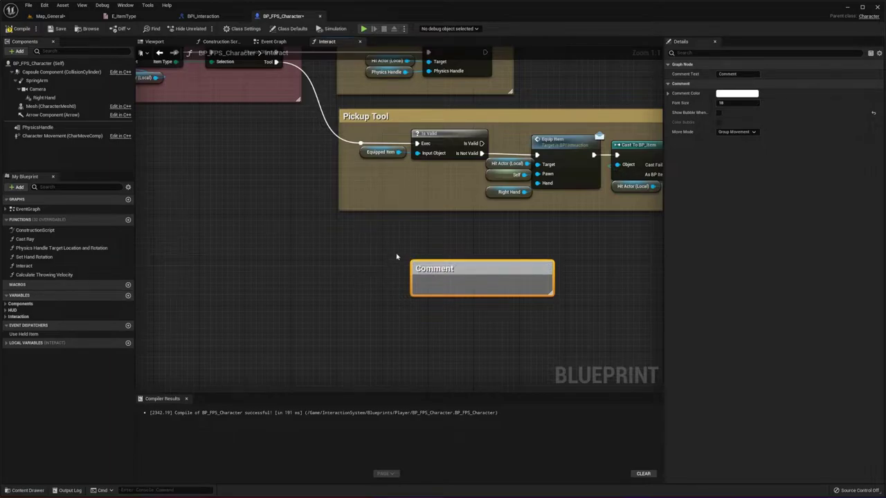
{"action": "key", "text": "Delete"}
Compile BP_FPS_Character and close all open asset editors, leaving only the Map_General level.
{"action": "right_click_drag", "start_coordinate": [379, 224], "coordinate": [383, 259]}
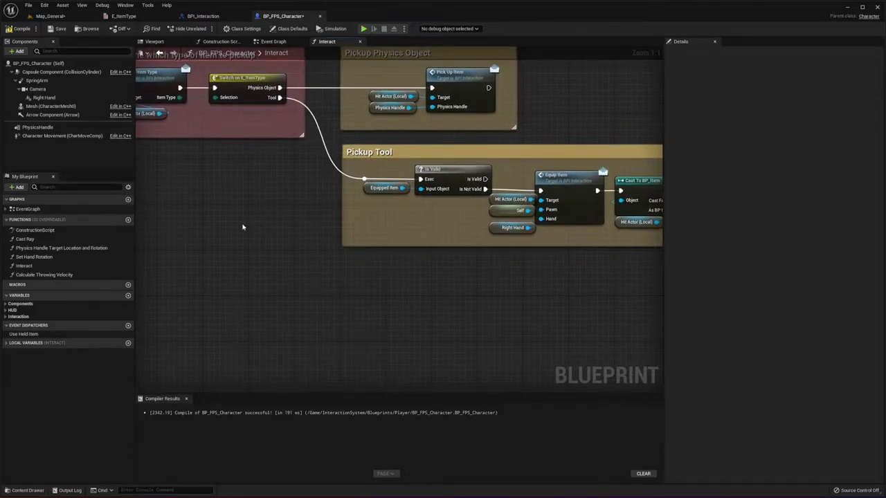
{"action": "left_click", "coordinate": [12, 29]}
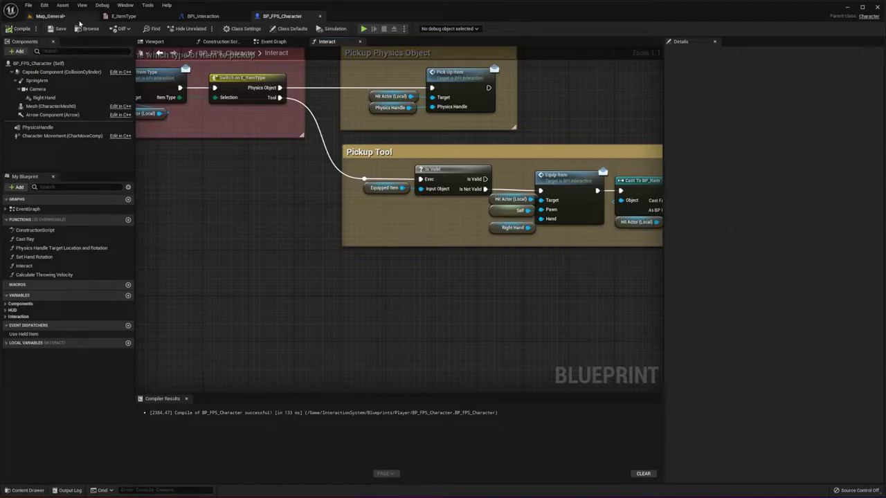
{"action": "left_click", "coordinate": [165, 17]}
{"action": "left_click", "coordinate": [166, 17]}
{"action": "left_click", "coordinate": [168, 17]}
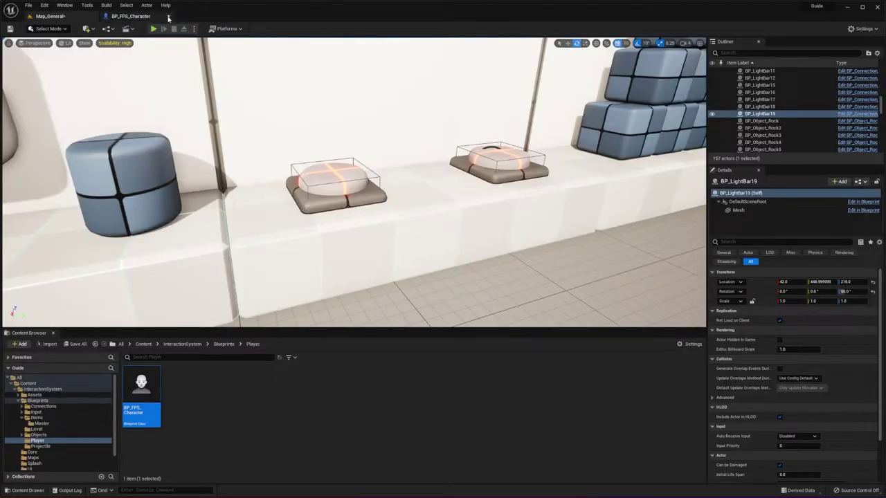
{"action": "left_click", "coordinate": [167, 17]}
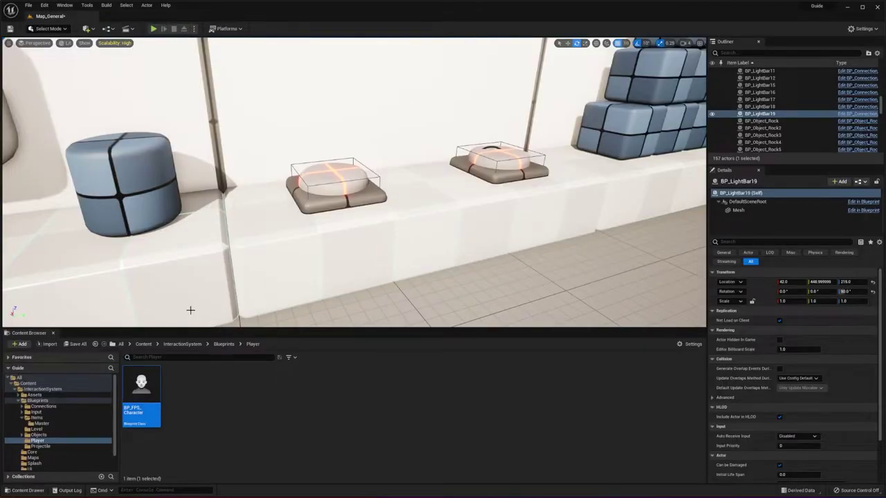
Create a folder named HowToImplement directly under the project's Content folder.
{"action": "scroll", "coordinate": [54, 449], "scroll_direction": "down", "scroll_amount": 3}
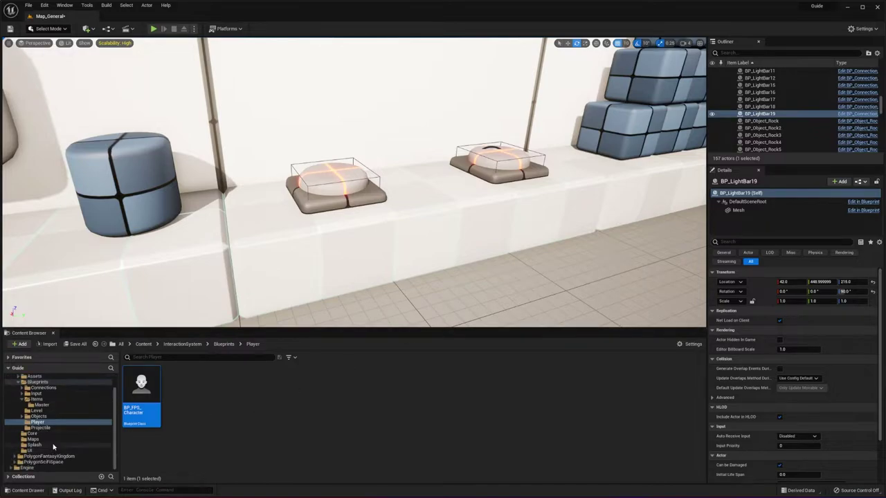
{"action": "left_click", "coordinate": [53, 462]}
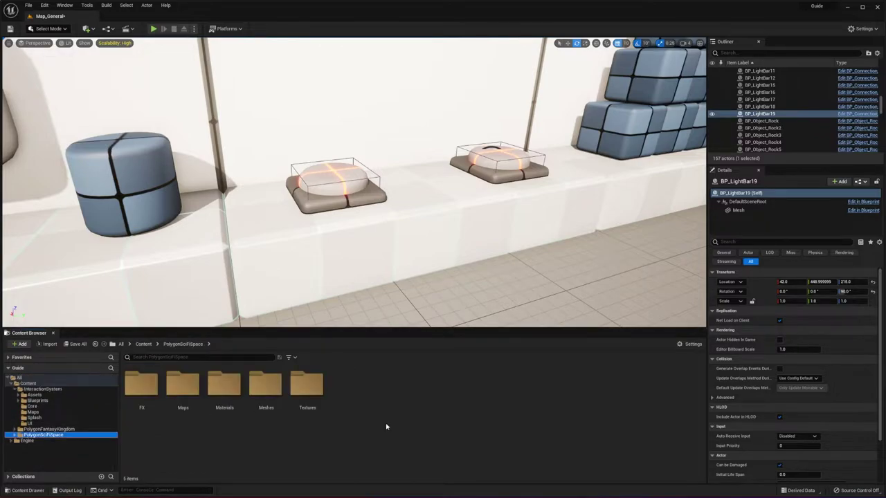
{"action": "left_click", "coordinate": [145, 343]}
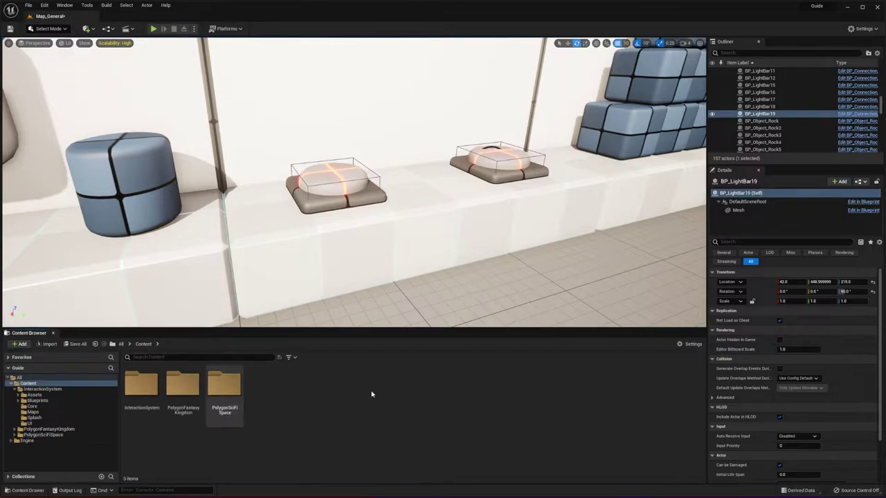
{"action": "right_click", "coordinate": [401, 392]}
{"action": "left_click", "coordinate": [425, 184]}
{"action": "type", "text": "Im"}
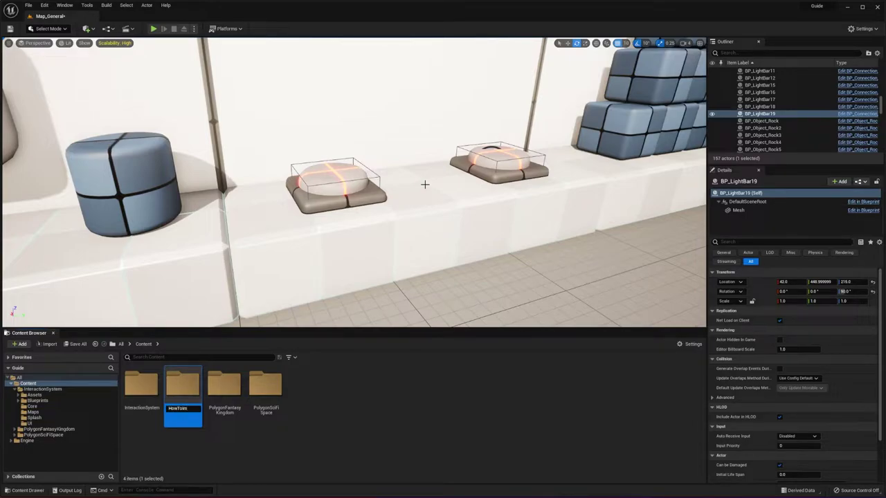
{"action": "type", "text": "HowToImplement"}
{"action": "key", "text": "Return"}
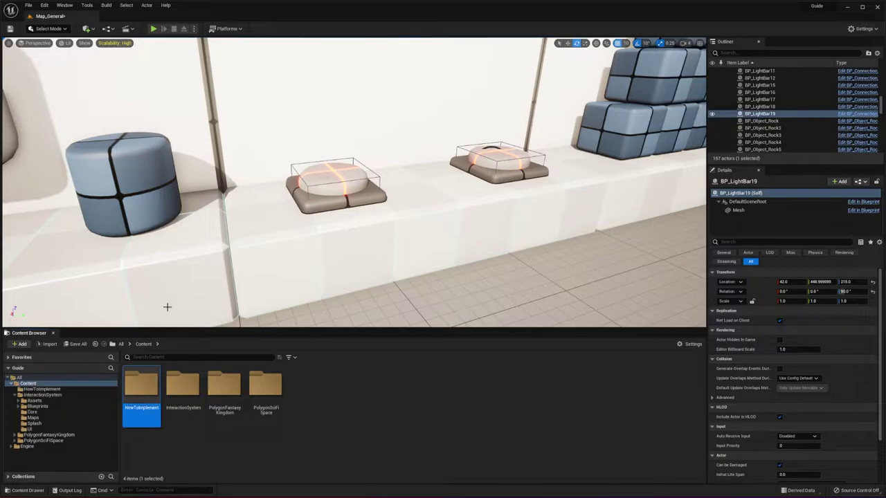
Open the Demonstration_Interior level from the PolygonSciFiSpace Maps folder.
{"action": "double_click", "coordinate": [140, 399]}
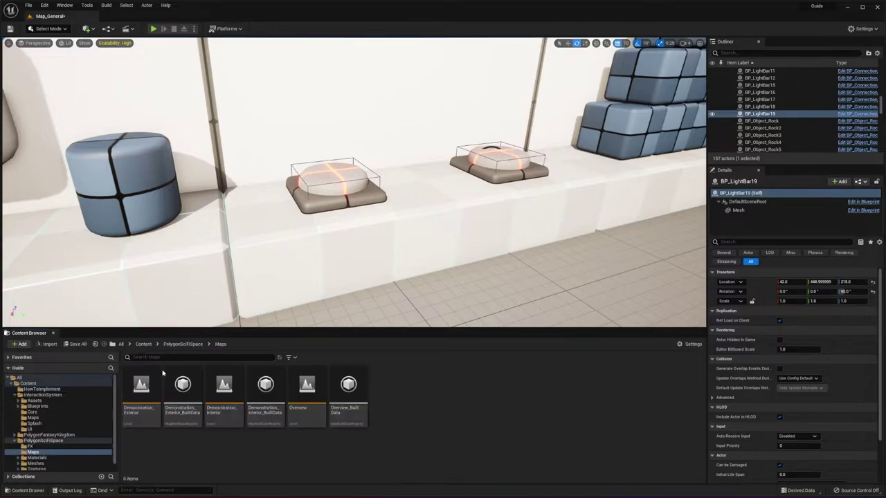
{"action": "left_click", "coordinate": [225, 400]}
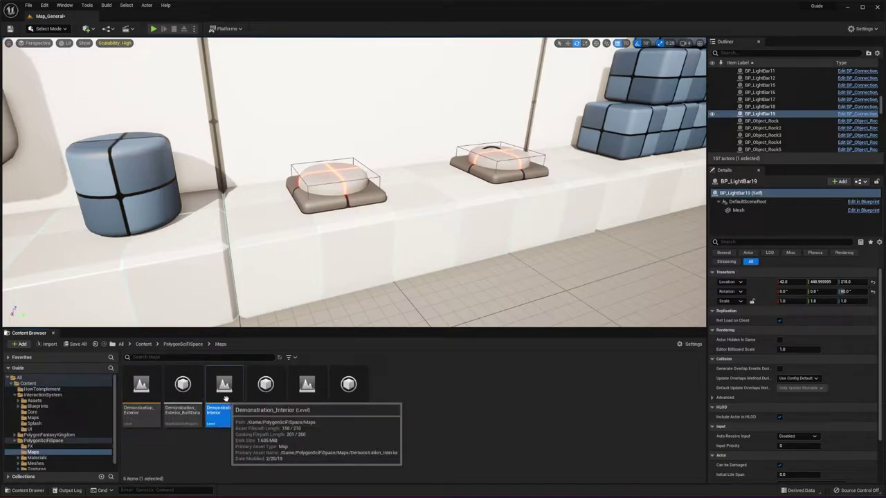
{"action": "double_click", "coordinate": [225, 399]}
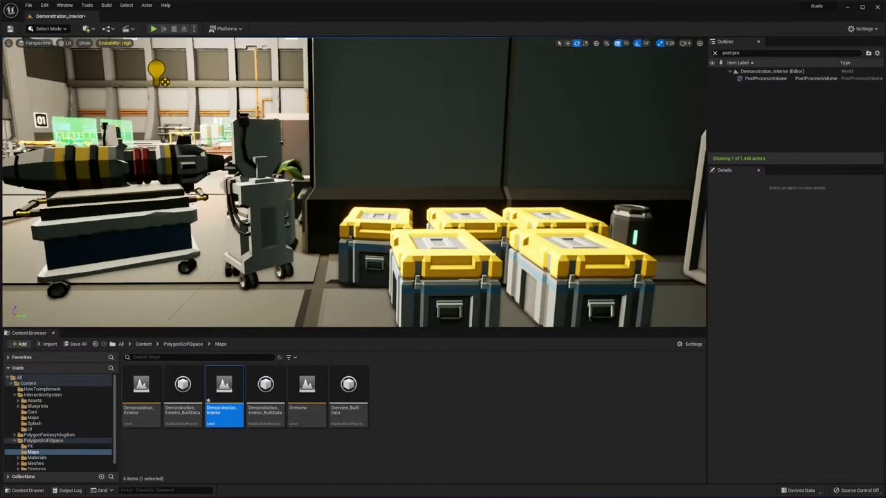
Look around the sci-fi hangar and select the front crate of the yellow-topped group beside the 02 wall sign.
{"action": "key", "text": "s"}
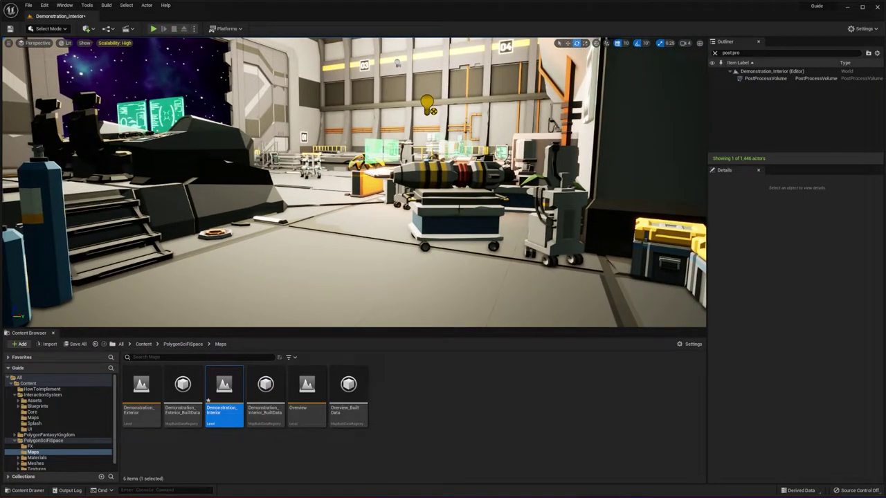
{"action": "key", "text": "w"}
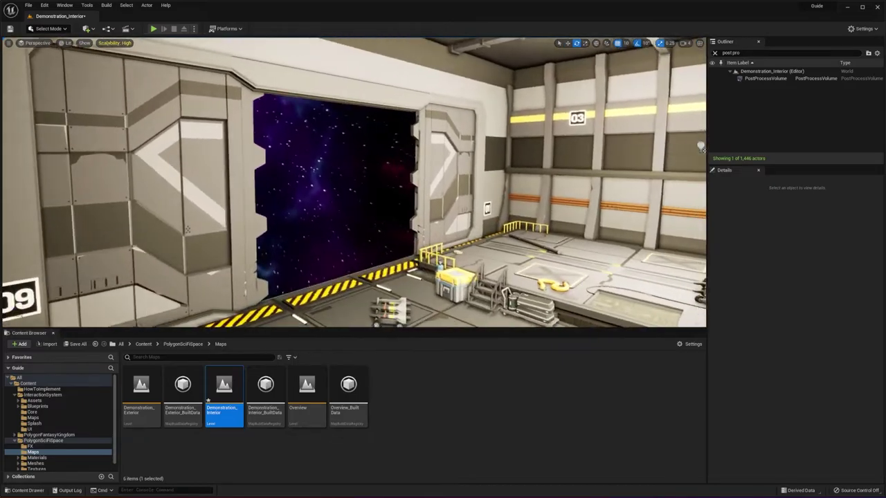
{"action": "key", "text": "s"}
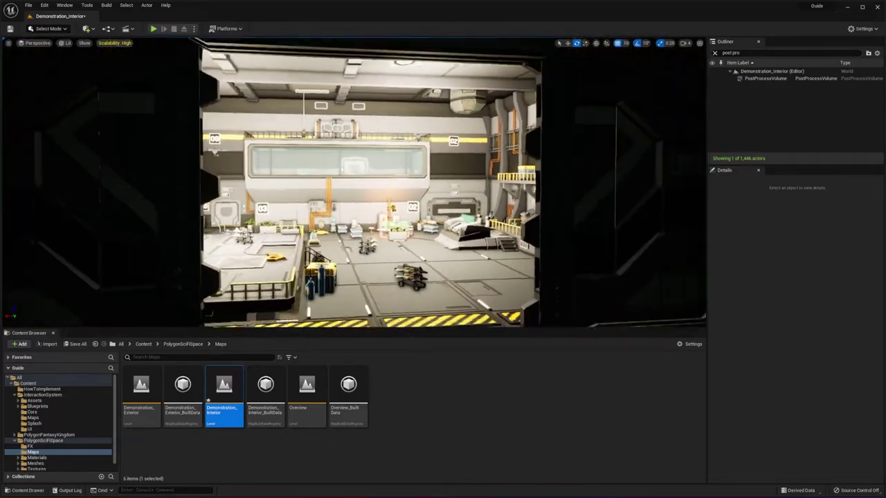
{"action": "key", "text": "w"}
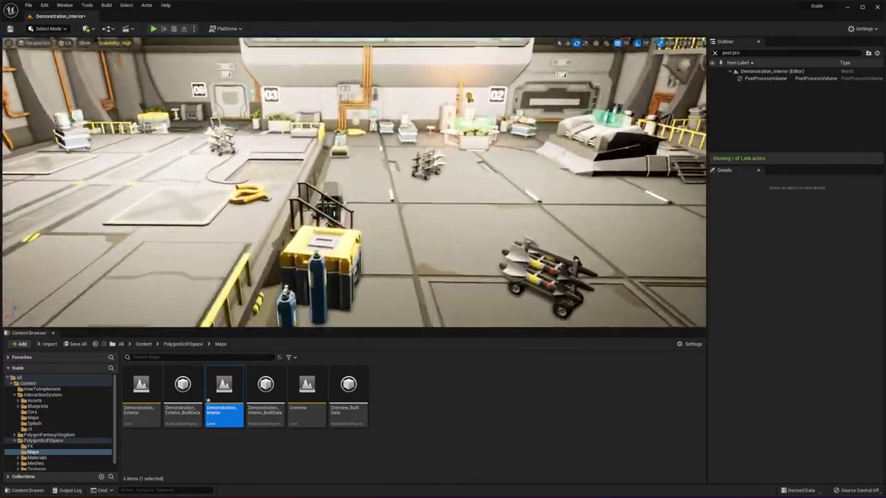
{"action": "key", "text": "w"}
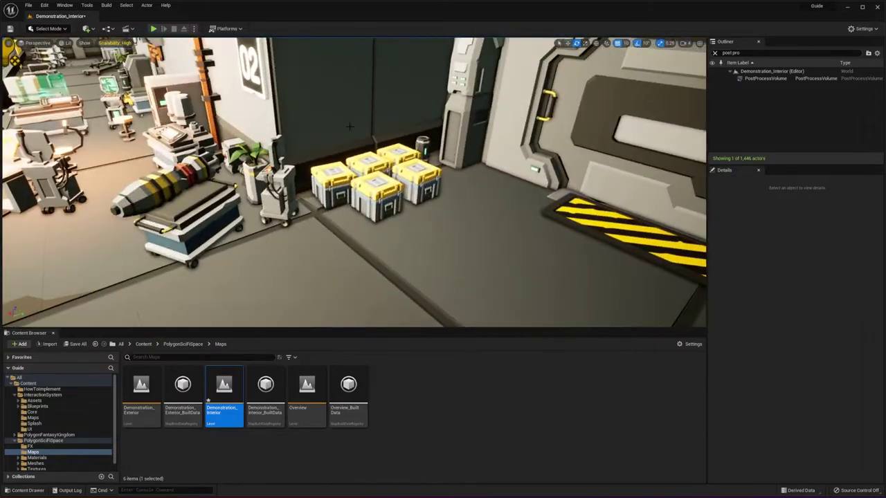
{"action": "left_click", "coordinate": [379, 200]}
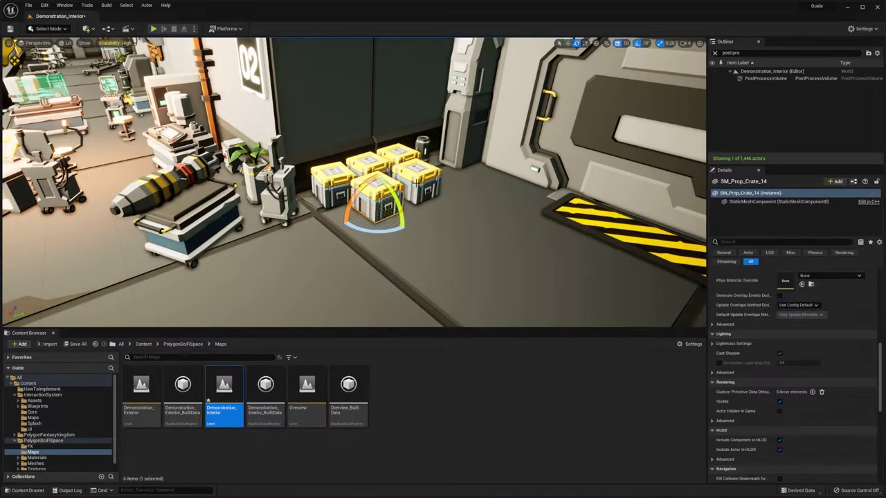